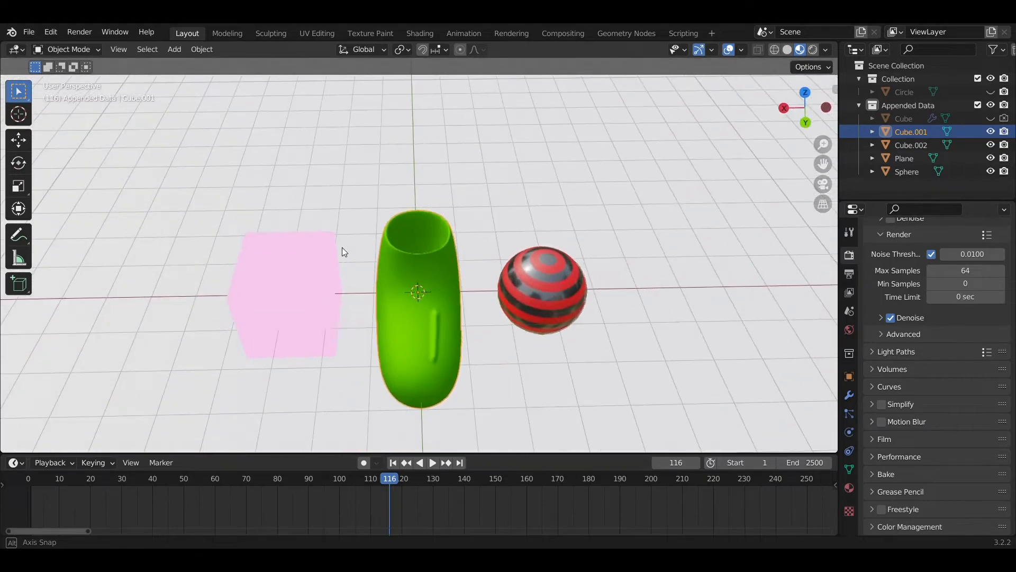
Set the scene's render engine to Cycles and its render device to GPU Compute.
scroll(304, 220, "down", 5)
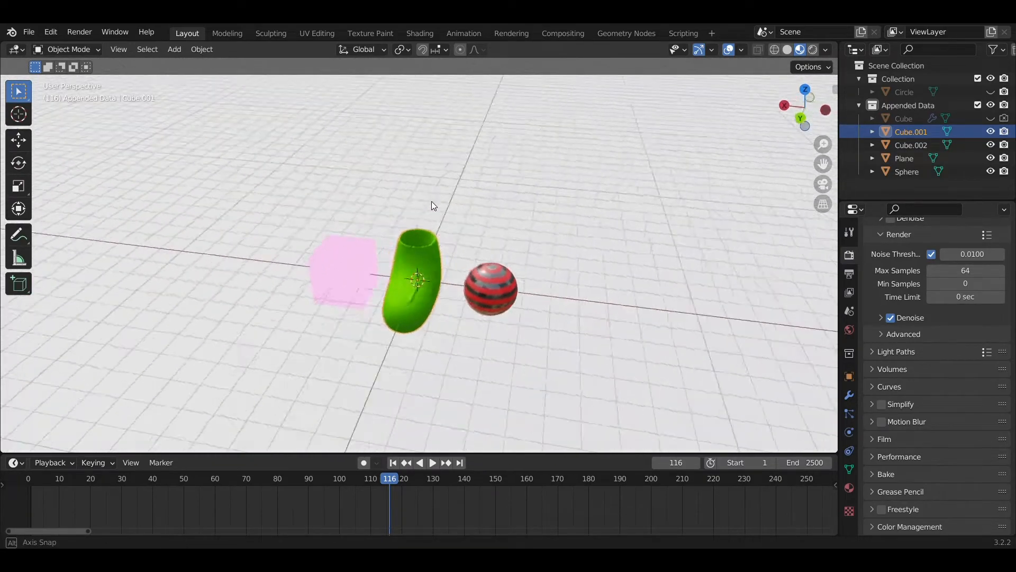
scroll(477, 234, "up", 4)
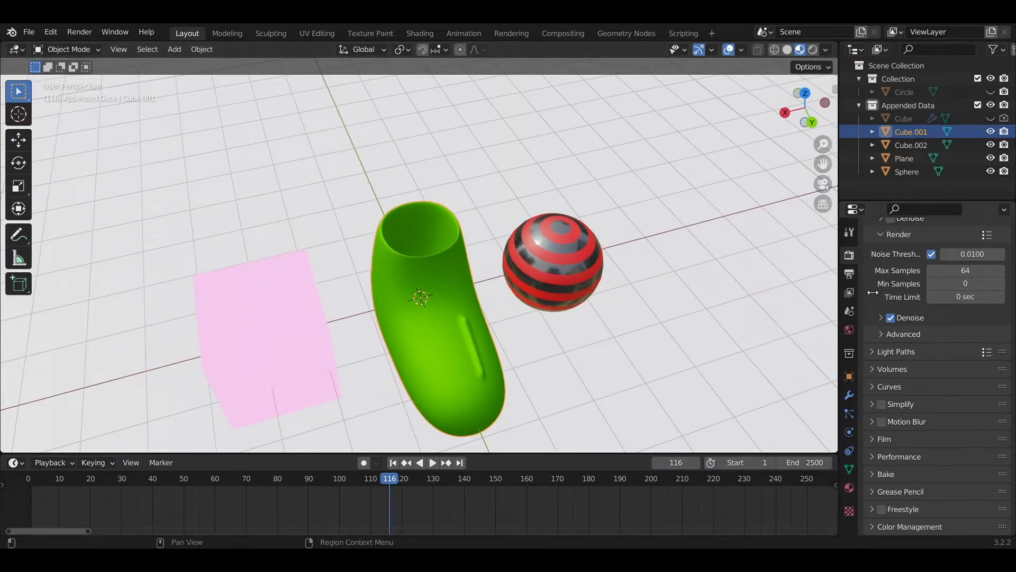
scroll(900, 368, "up", 7)
scroll(903, 309, "up", 1)
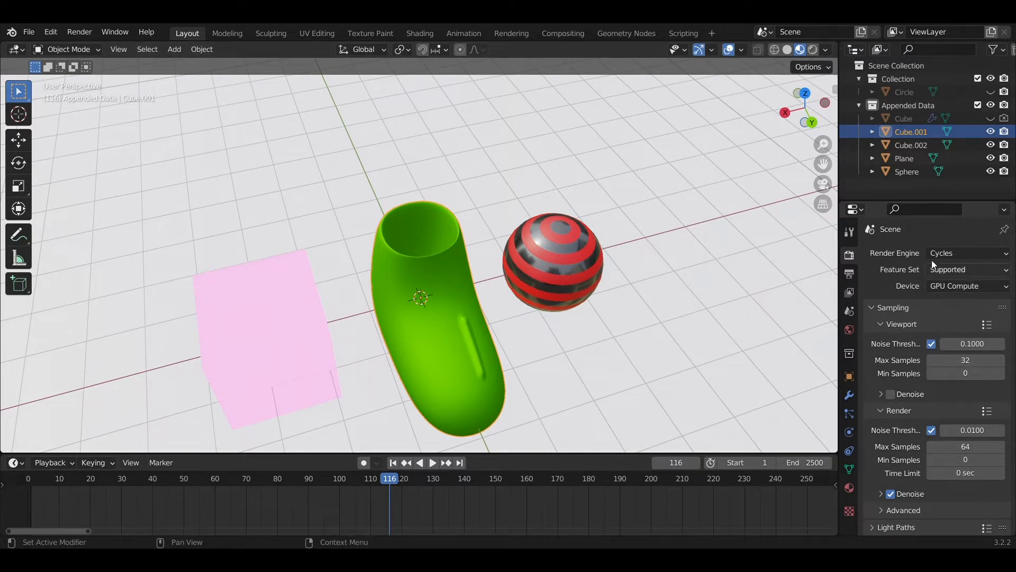
left_click(980, 253)
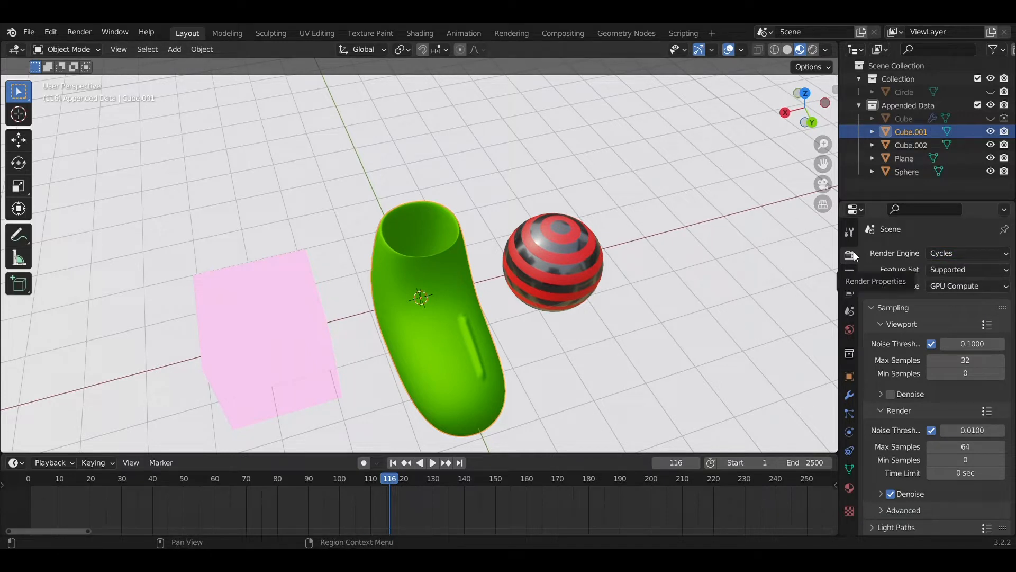
left_click(942, 253)
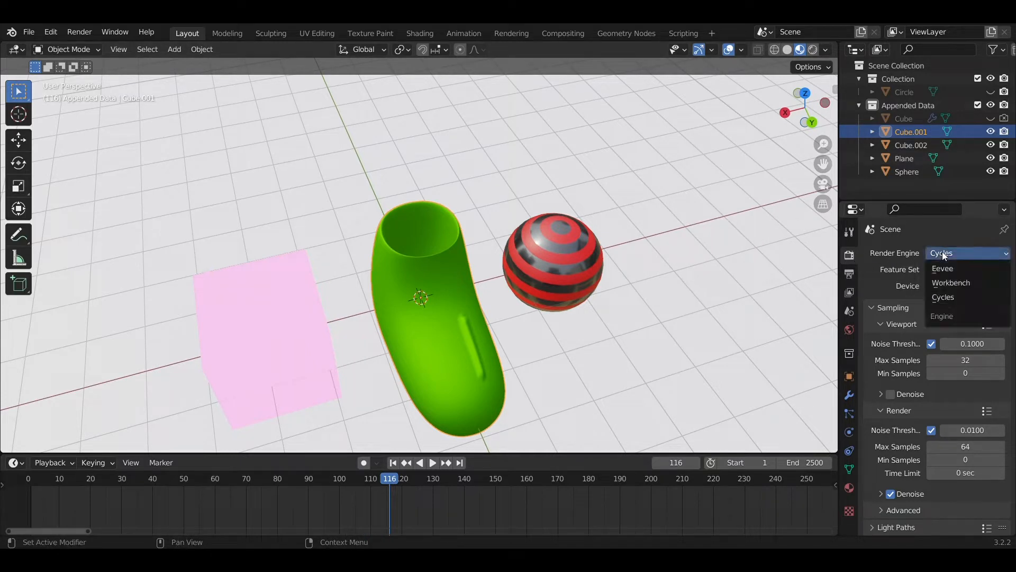
left_click(964, 298)
left_click(964, 288)
left_click(963, 316)
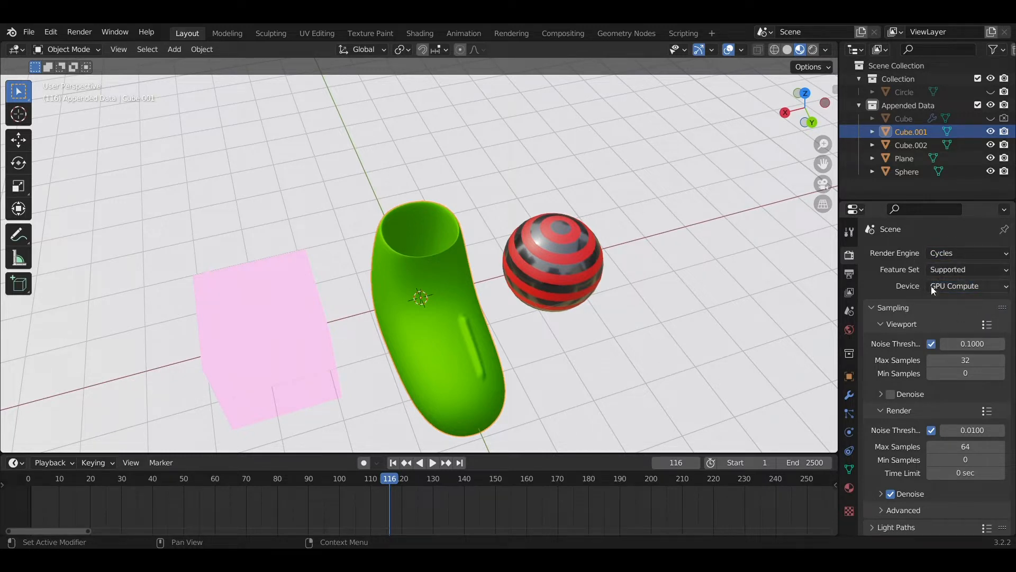
Open the program preferences.
scroll(970, 497, "down", 1)
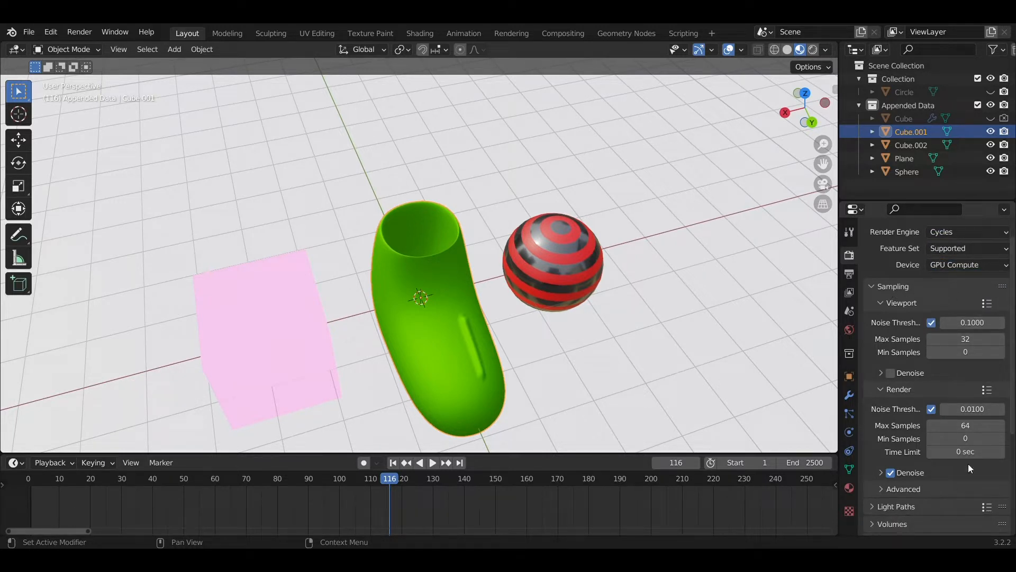
left_click(51, 32)
left_click(97, 221)
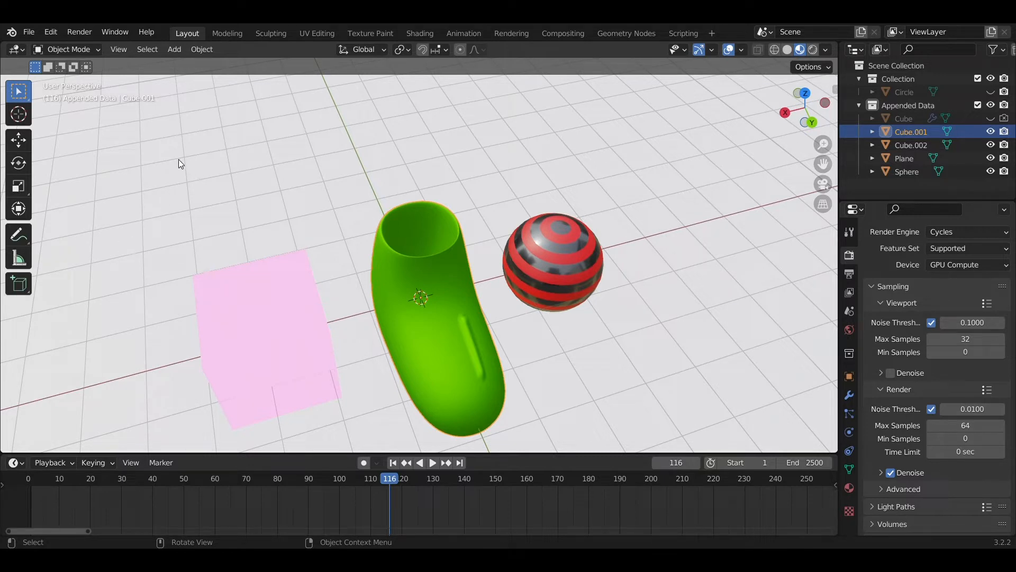
Examine the boot, cube and sphere from several angles, along with the render commands and the Cycles sampling settings.
middle_click_drag(490, 272, 466, 296)
scroll(897, 254, "down", 7)
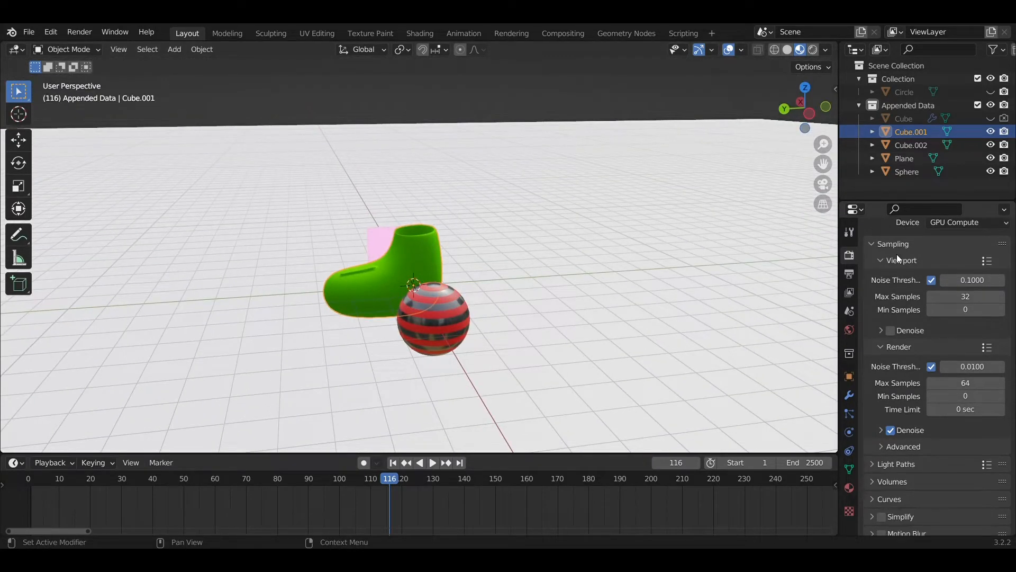
scroll(877, 295, "up", 7)
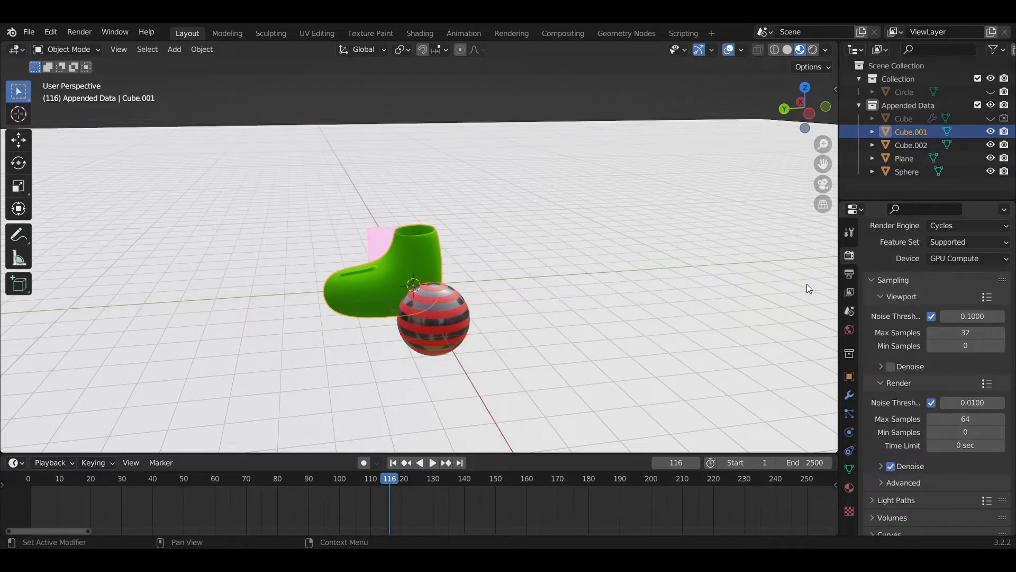
middle_click_drag(269, 193, 355, 238)
scroll(294, 227, "up", 3)
scroll(342, 236, "down", 3)
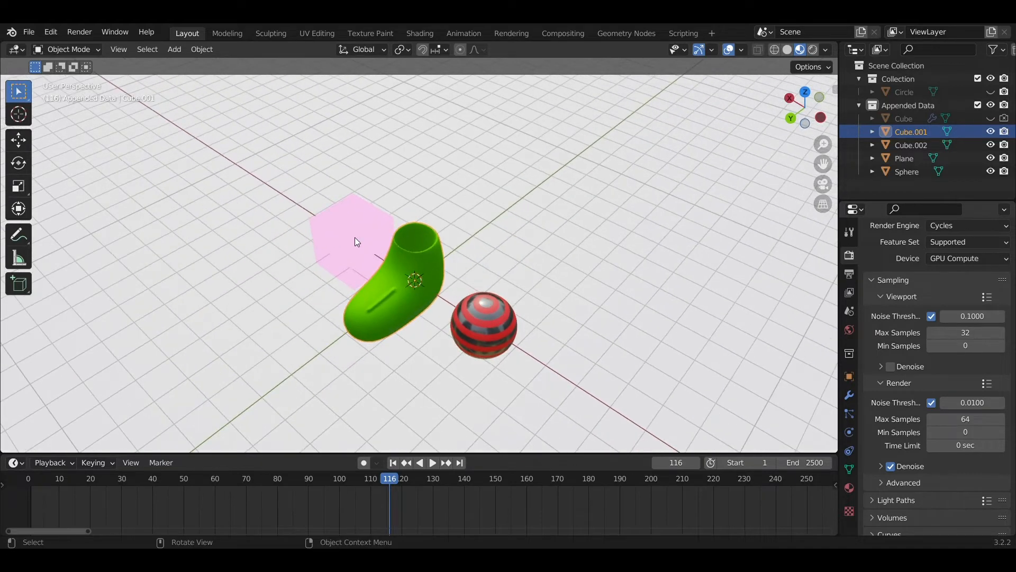
left_click(79, 33)
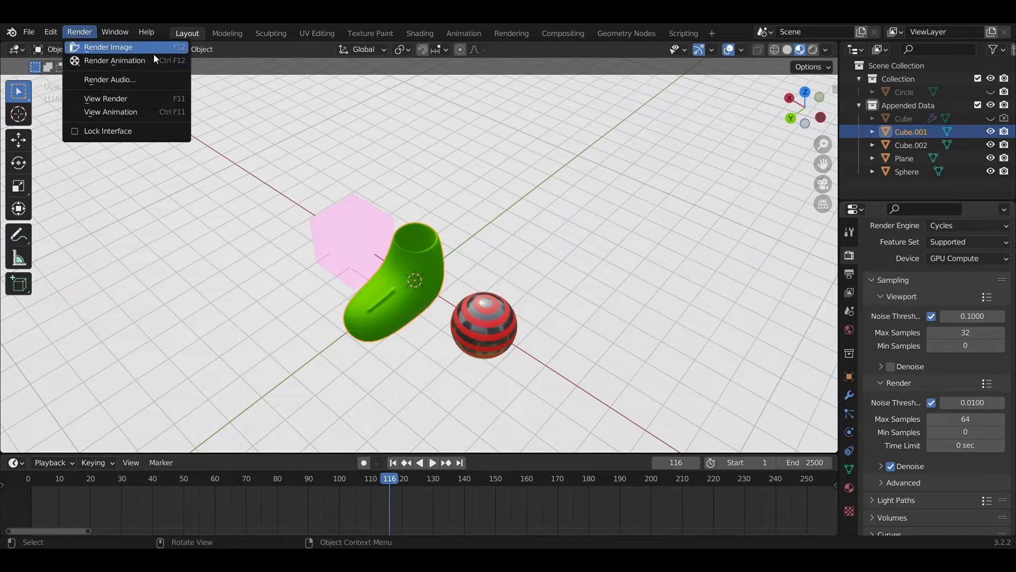
scroll(935, 401, "down", 6)
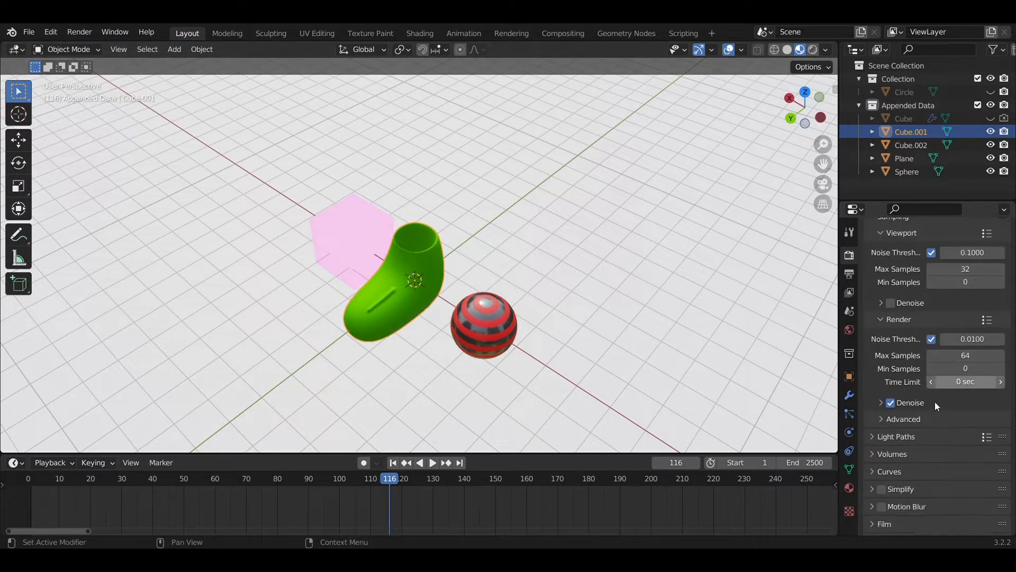
scroll(926, 399, "up", 6)
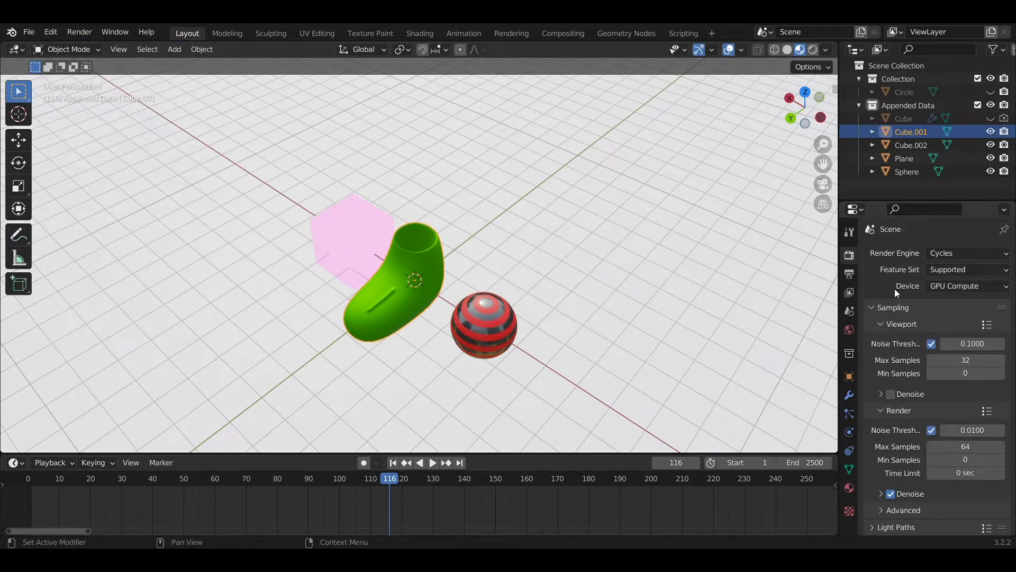
middle_click_drag(394, 260, 402, 83)
scroll(396, 221, "up", 3)
scroll(395, 226, "up", 2)
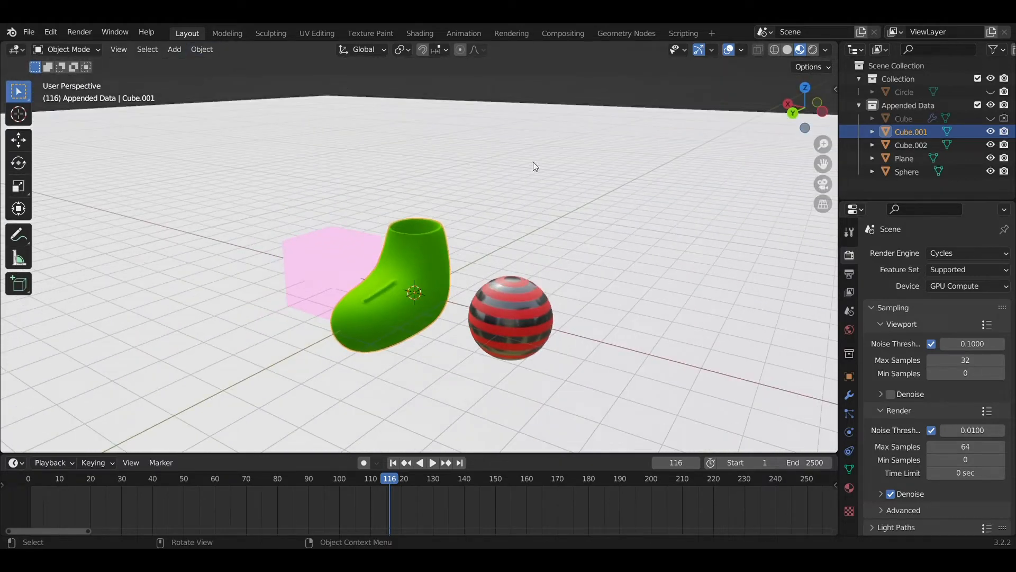
Add a Sun light to the scene and raise it along the Z axis above the boot.
middle_click_drag(535, 167, 457, 249)
scroll(561, 259, "down", 2)
key("shift+a")
mouse_move(459, 246)
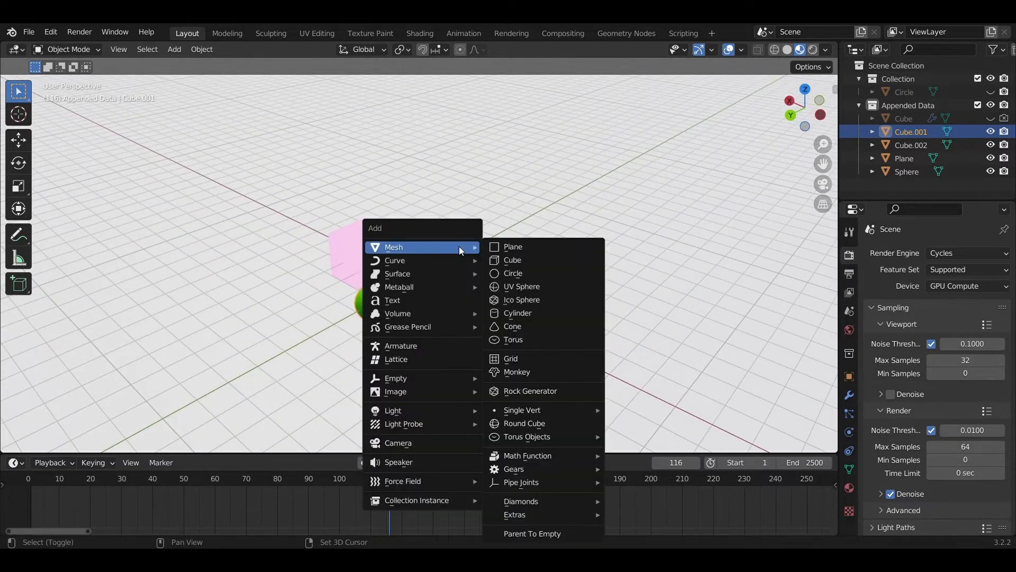
mouse_move(439, 409)
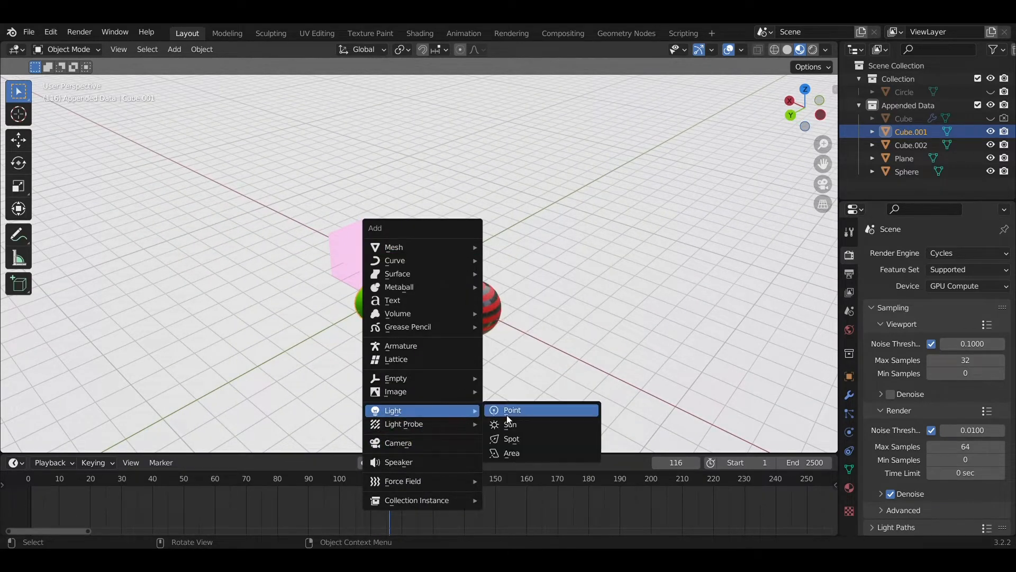
left_click(508, 424)
middle_click_drag(528, 424, 503, 300)
key("g")
key("z")
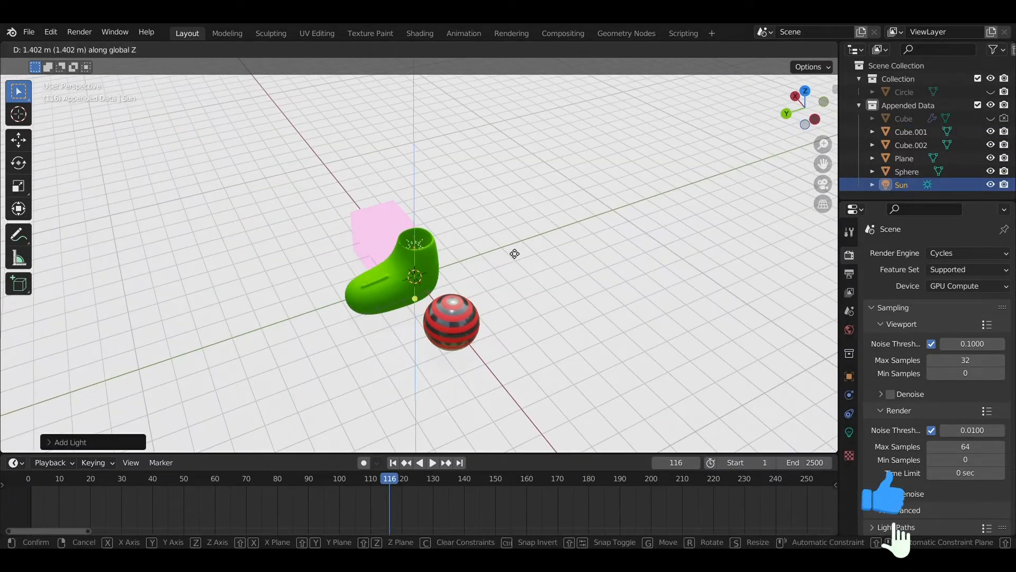
left_click(524, 91)
Move the sun light in the negative Y direction behind the boot and tilt it toward the objects.
scroll(488, 137, "down", 6)
middle_click_drag(488, 137, 461, 152)
scroll(460, 152, "up", 3)
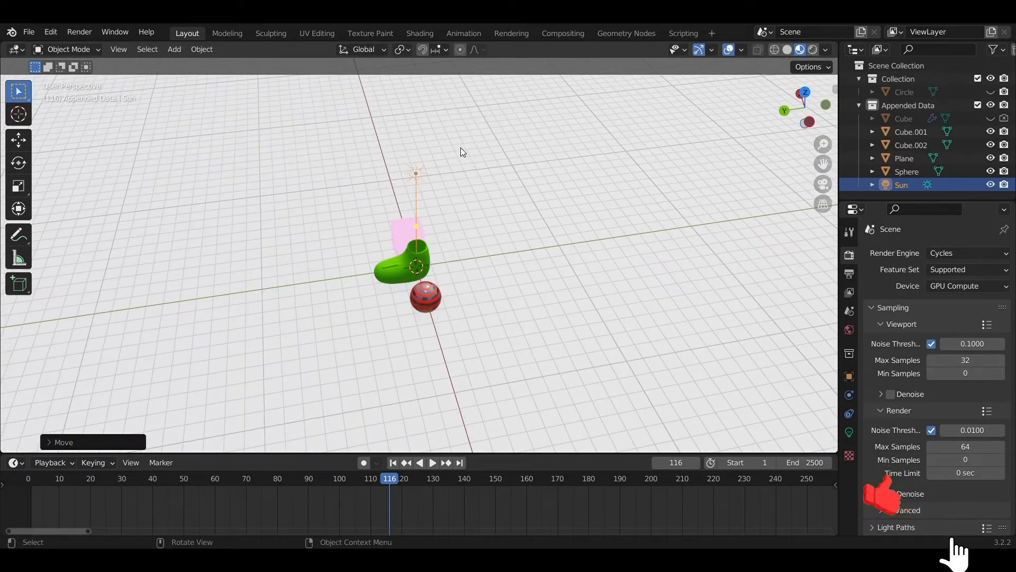
key("g")
key("y")
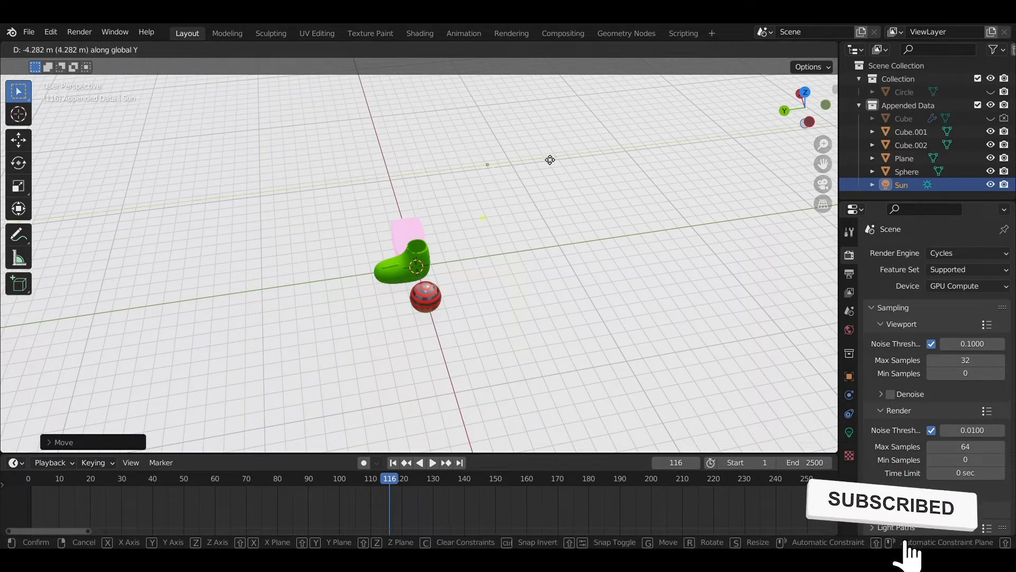
left_click(596, 164)
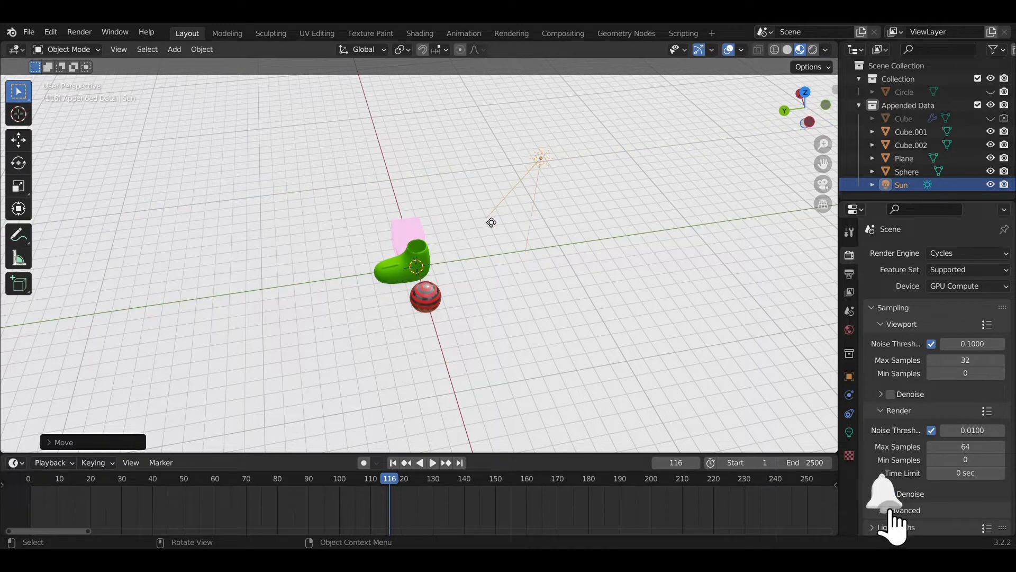
Add a camera to the scene.
middle_click_drag(469, 243, 548, 275)
scroll(520, 270, "up", 2)
key("shift+a")
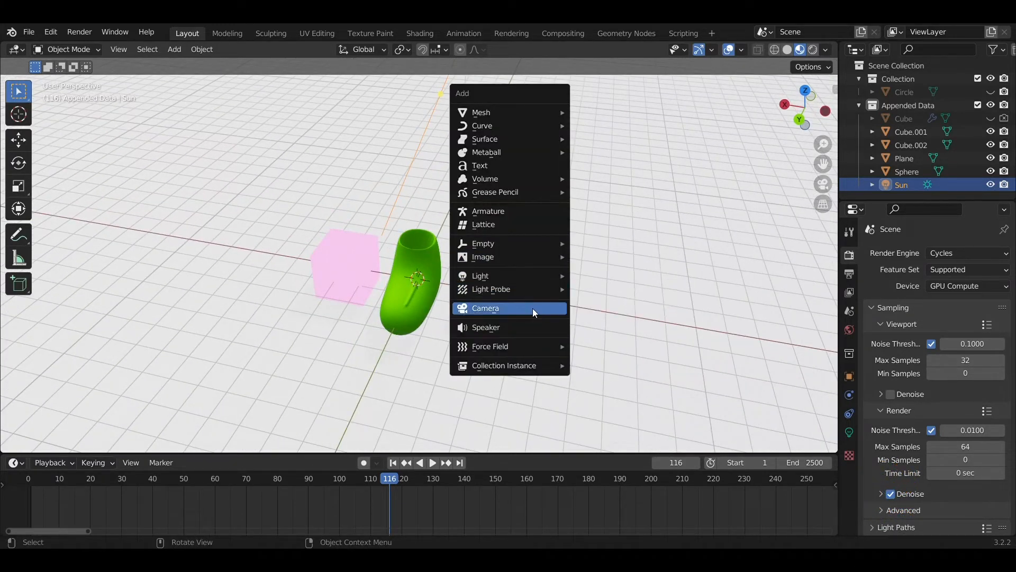
left_click(555, 314)
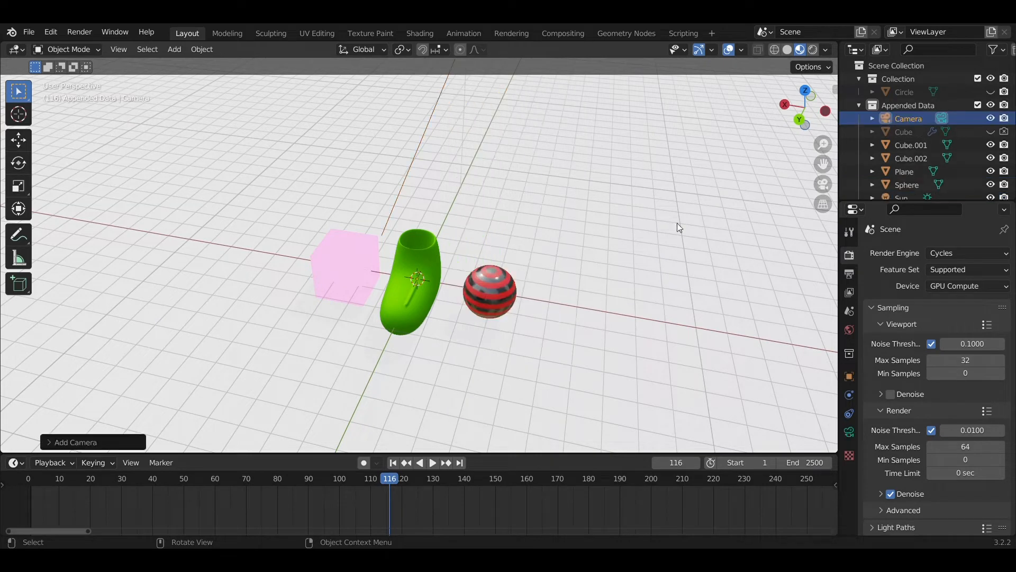
Enable the Screencast Keys display in the 3D viewport.
key("n")
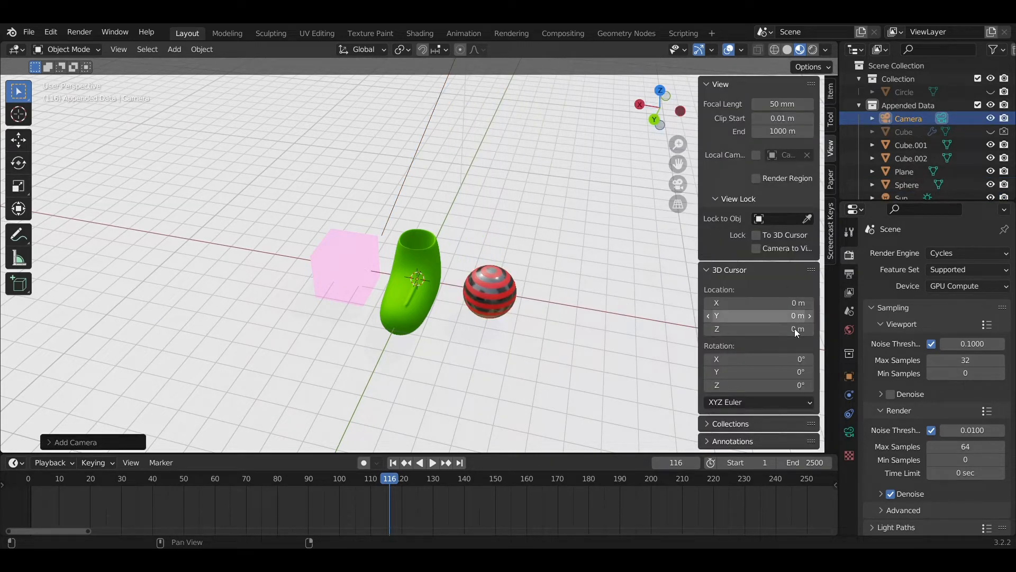
left_click(831, 245)
left_click(718, 83)
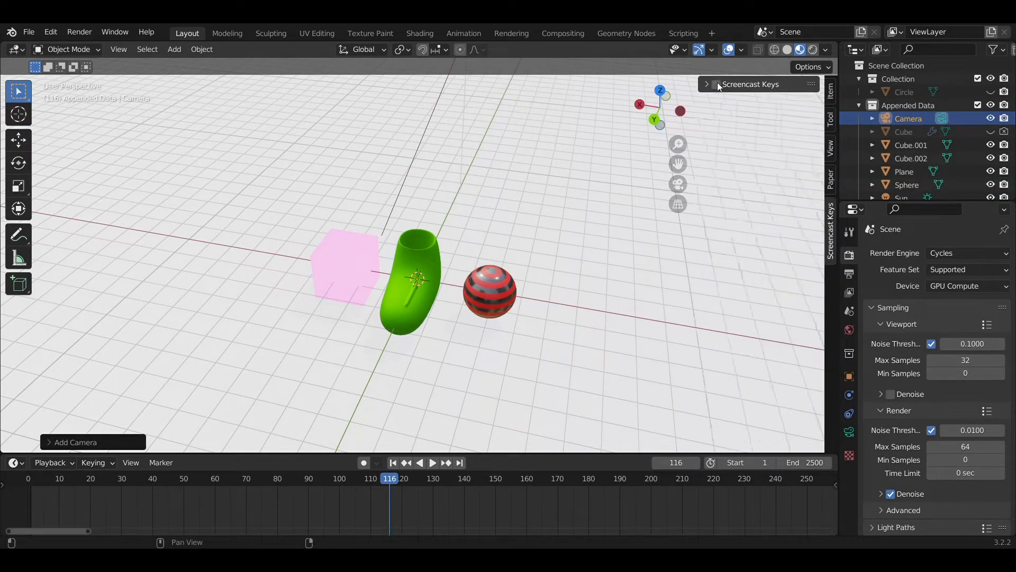
Try a viewport focal length of about 51.9 mm and set it back to 50 mm.
left_click(830, 148)
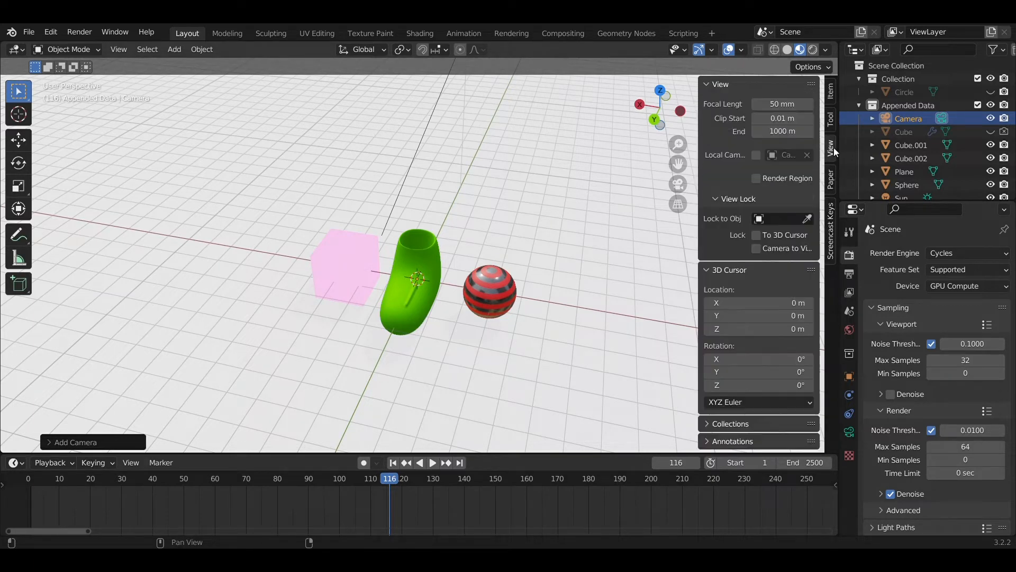
left_click_drag(783, 104, 794, 104)
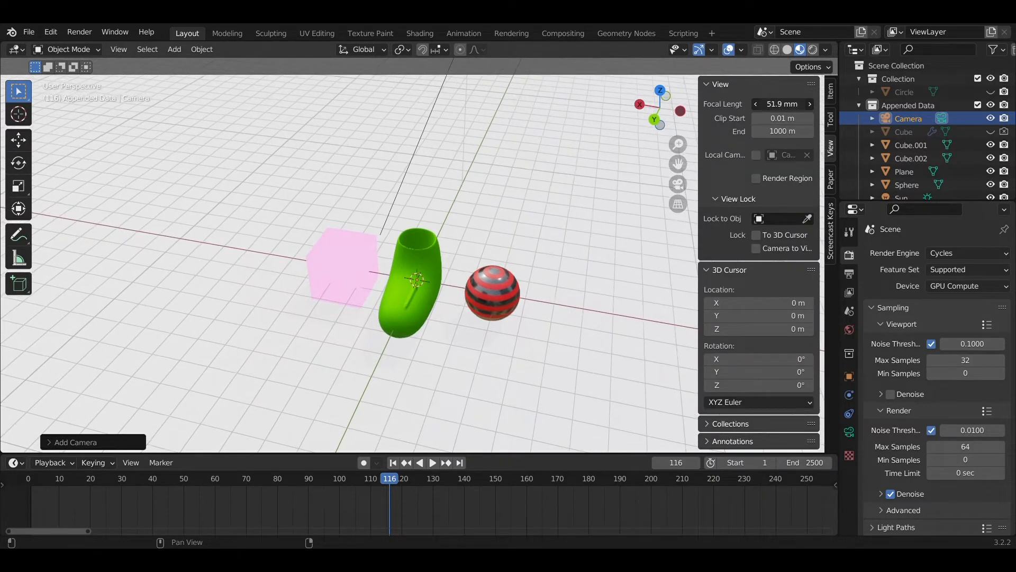
double_click(782, 104)
type("50")
key("Return")
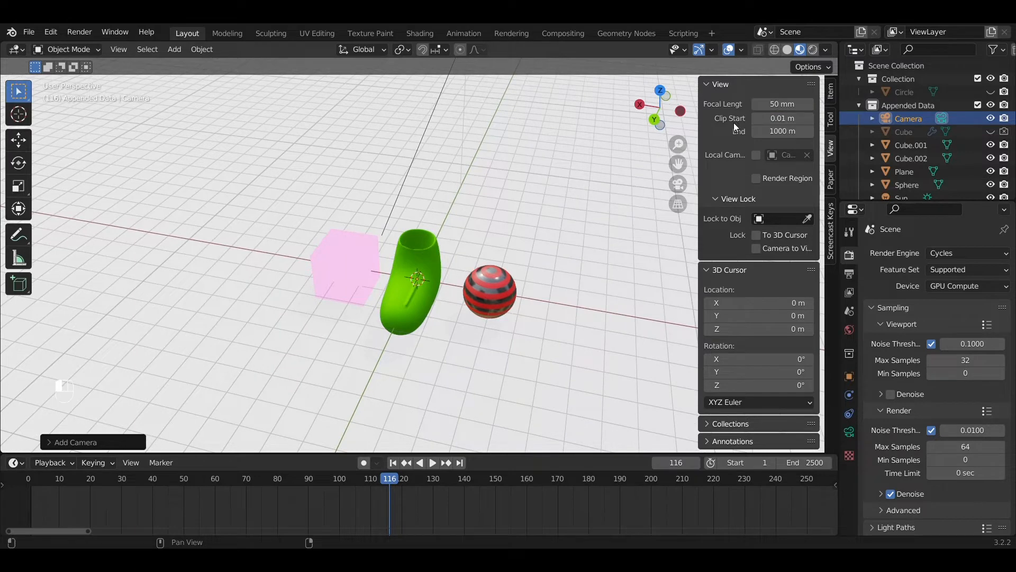
left_click(716, 83)
Give the ground plane a new material with a bright red base color.
left_click(629, 176)
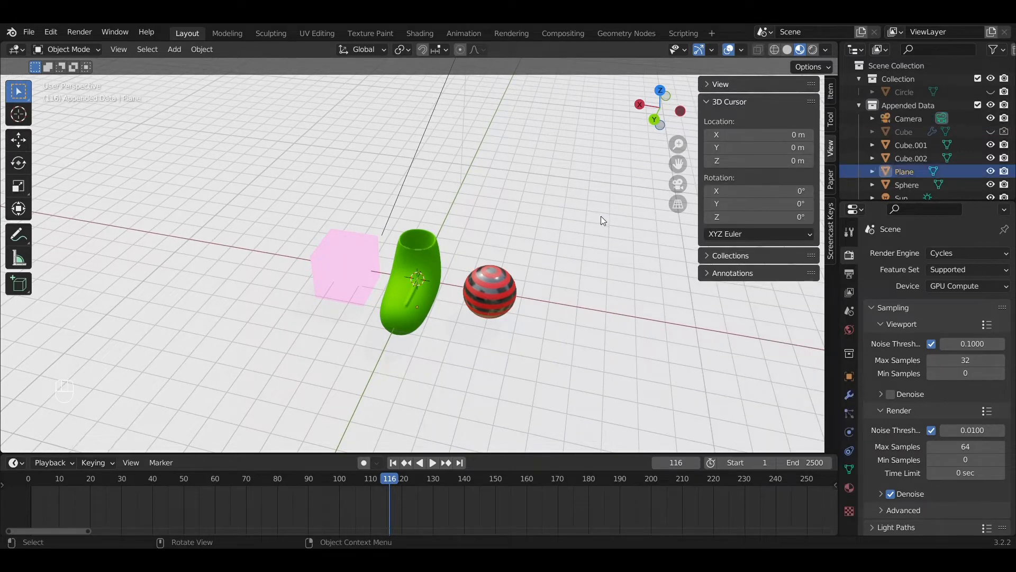
key("n")
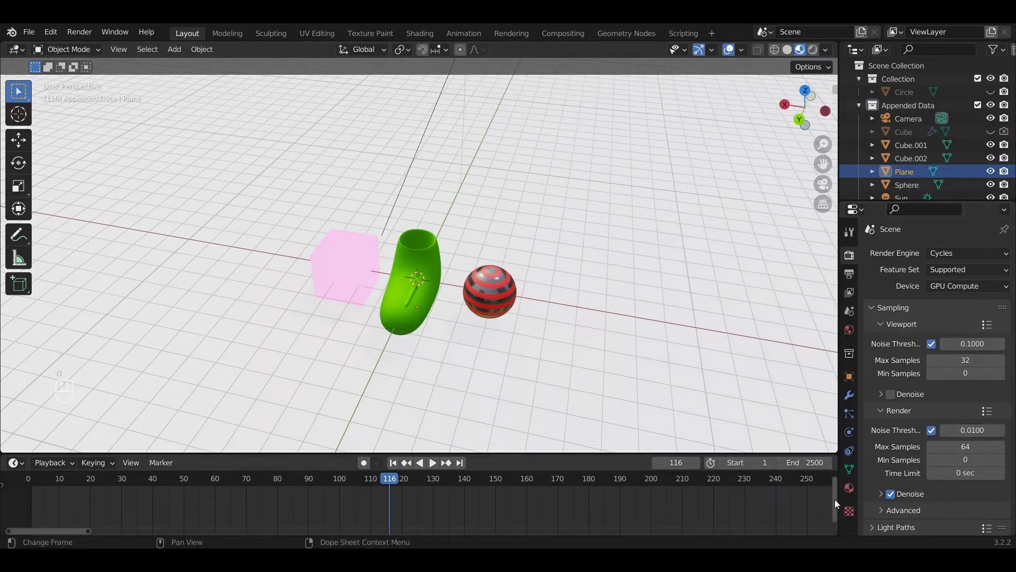
left_click(849, 487)
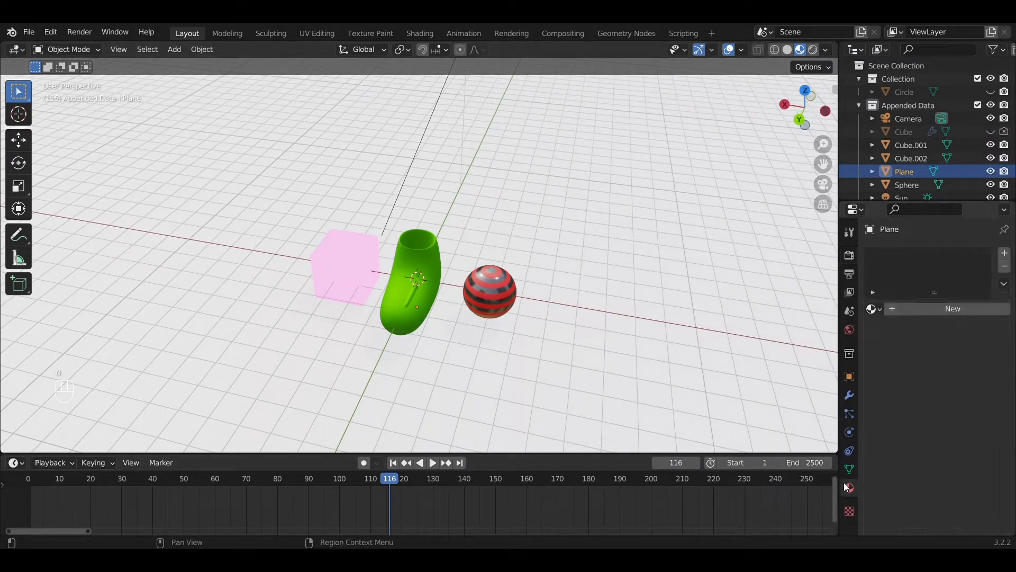
right_click(642, 254)
middle_click_drag(701, 222, 778, 377)
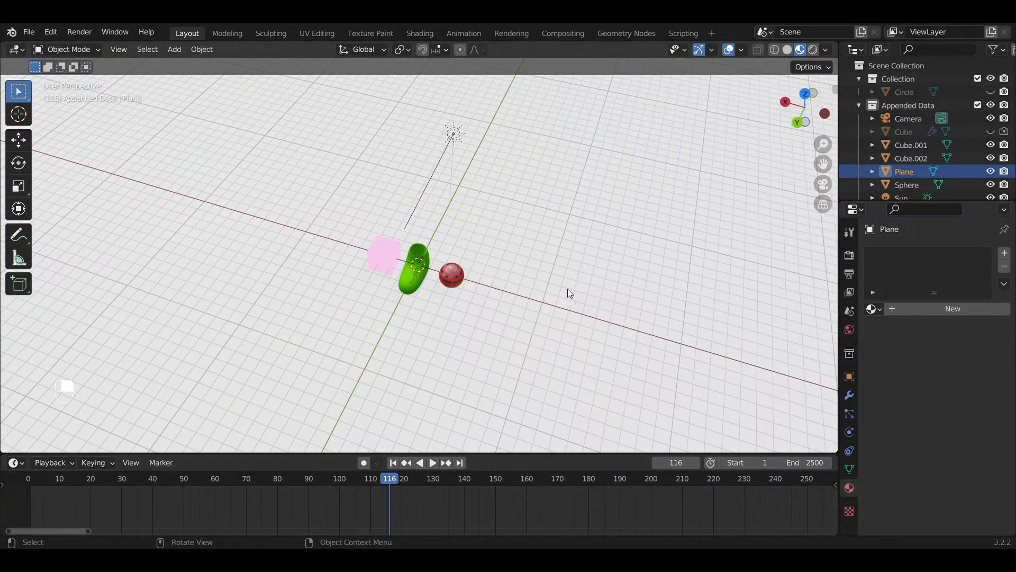
left_click(928, 310)
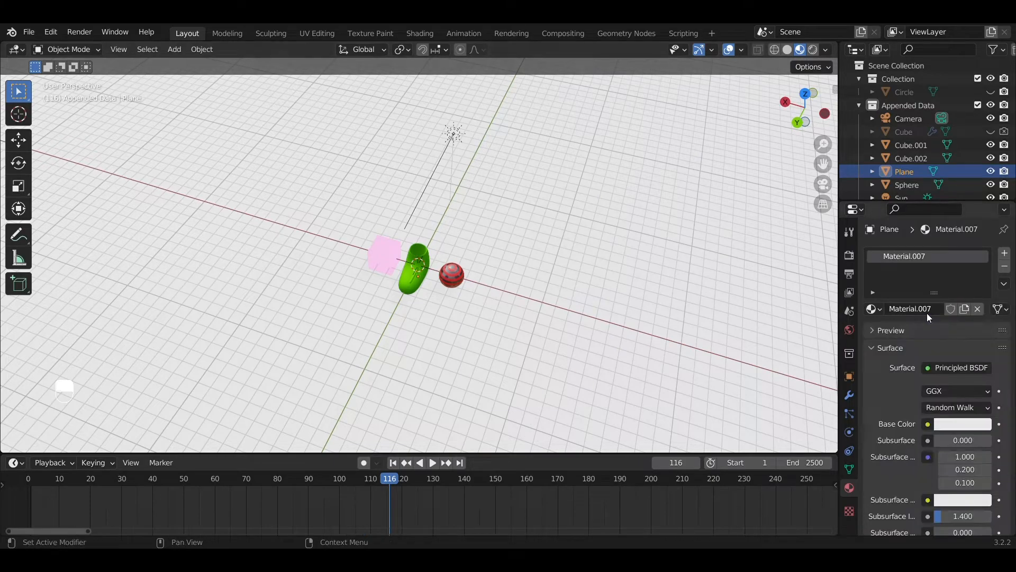
left_click(964, 424)
left_click_drag(944, 377, 889, 364)
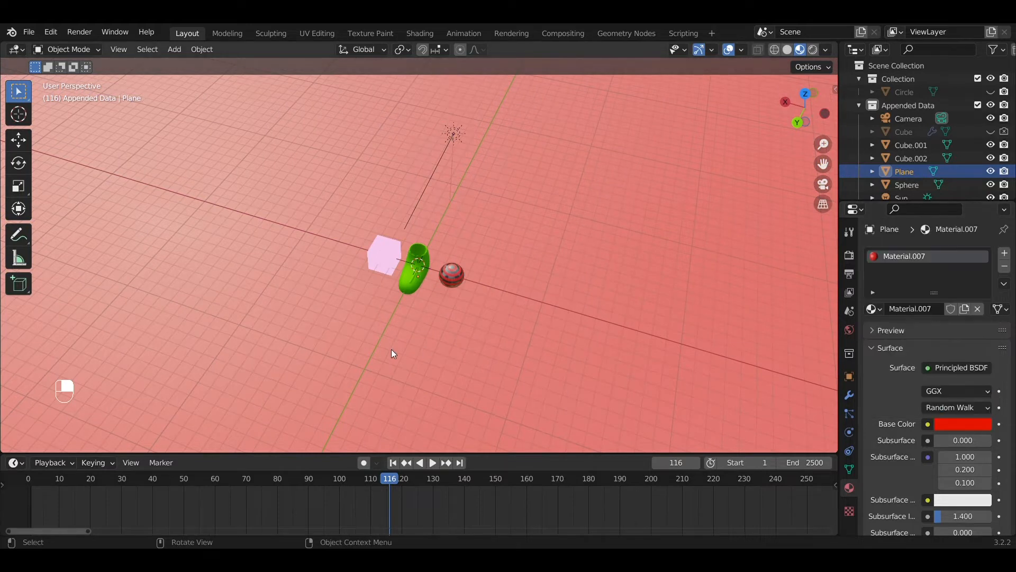
Select the green boot beside the pink cube.
middle_click_drag(391, 349, 408, 325)
left_click(407, 287)
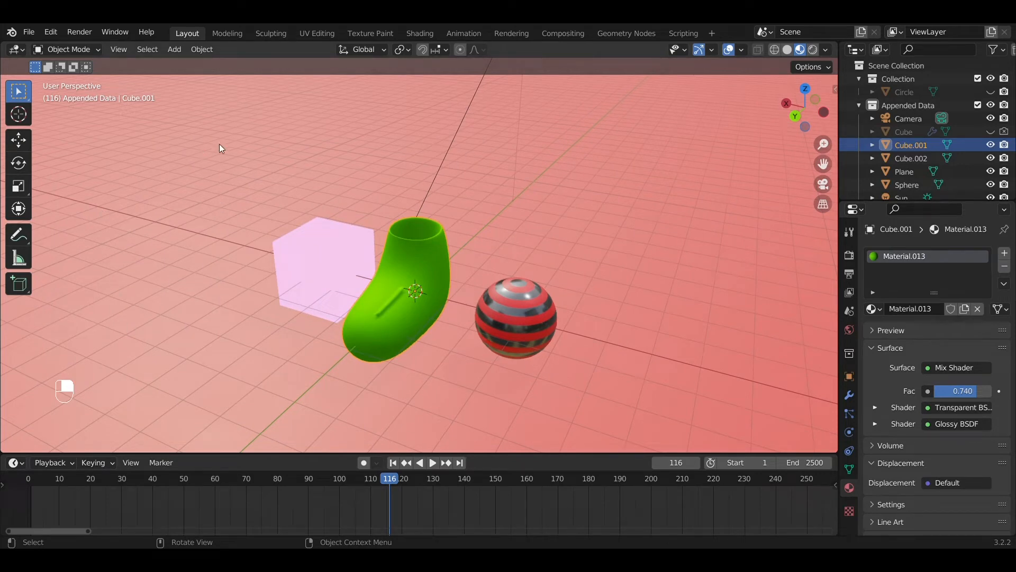
Select the striped sphere, go to frame 0, turn on auto keying and key a slight rotation about the global Z axis.
middle_click_drag(285, 181, 368, 176)
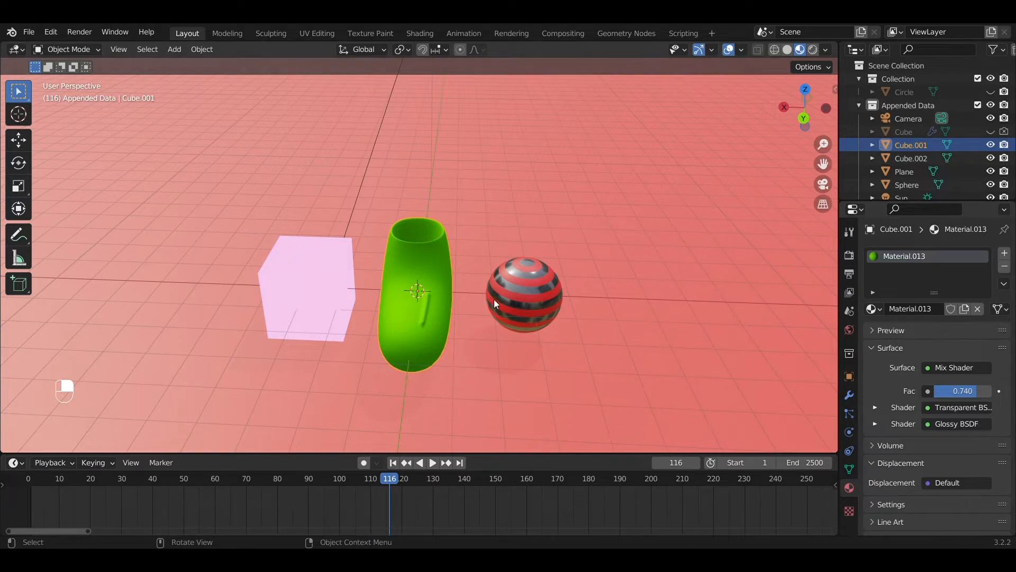
middle_click_drag(486, 259, 500, 330)
left_click(500, 330)
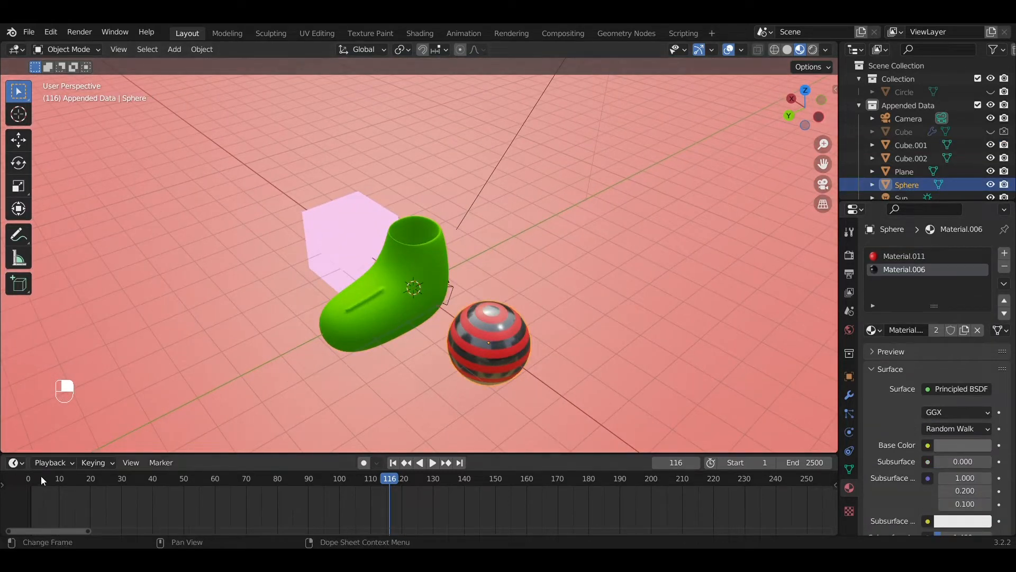
left_click_drag(40, 475, 27, 484)
left_click(366, 463)
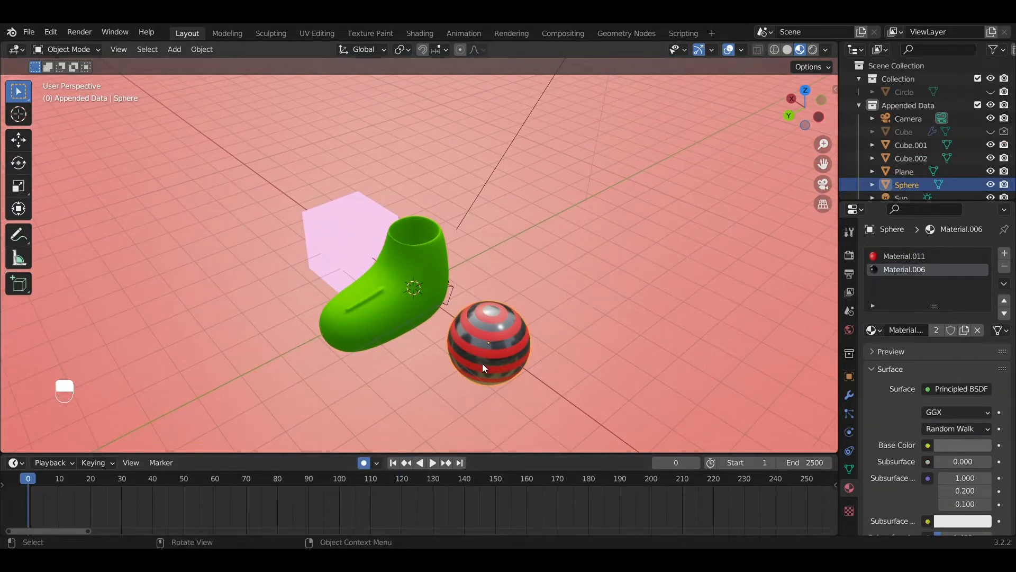
key("r")
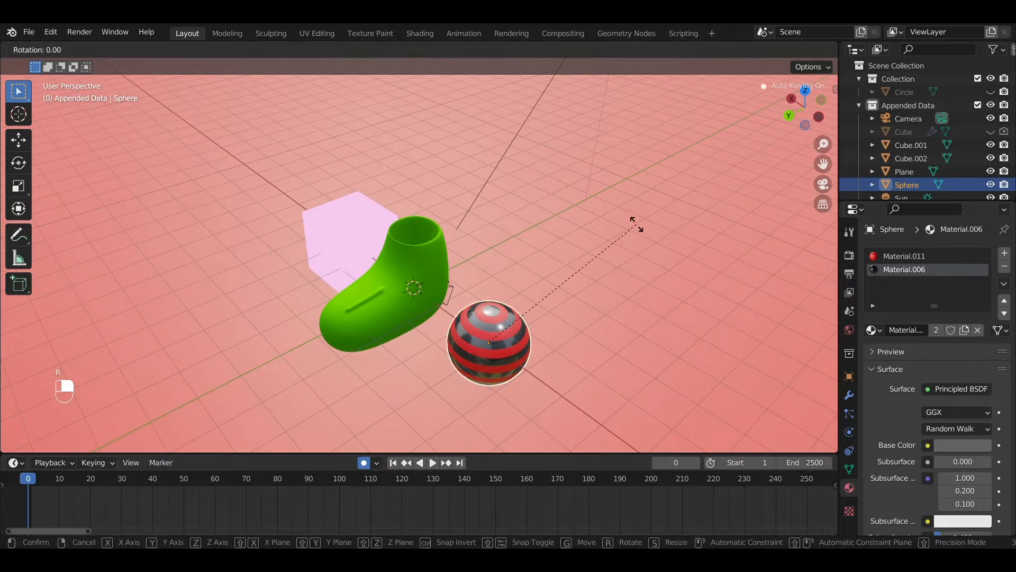
key("z")
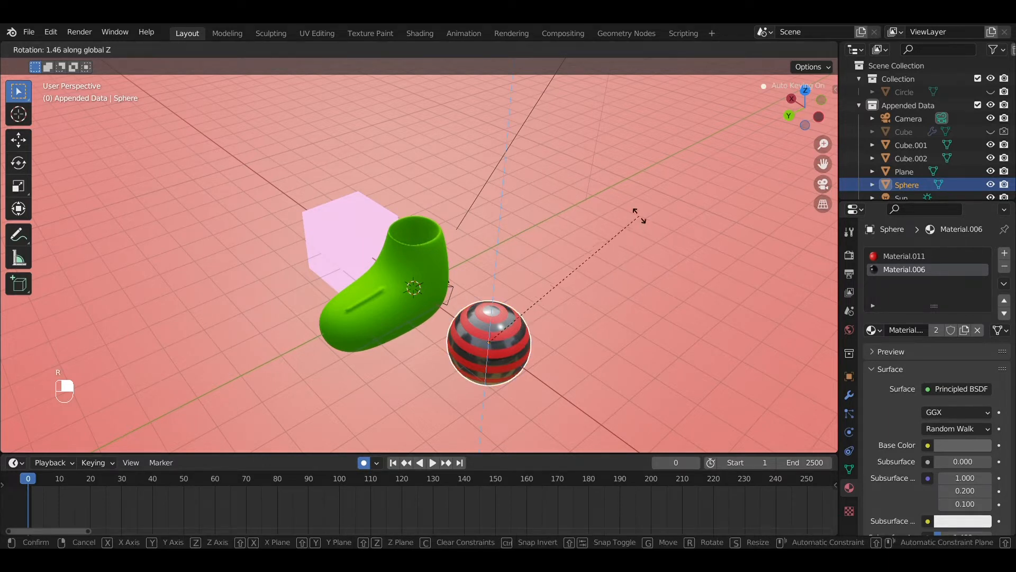
left_click(639, 217)
At frame 90, key the sphere's rotation by turning it about -82° around global Z and tilting it around X.
left_click(309, 480)
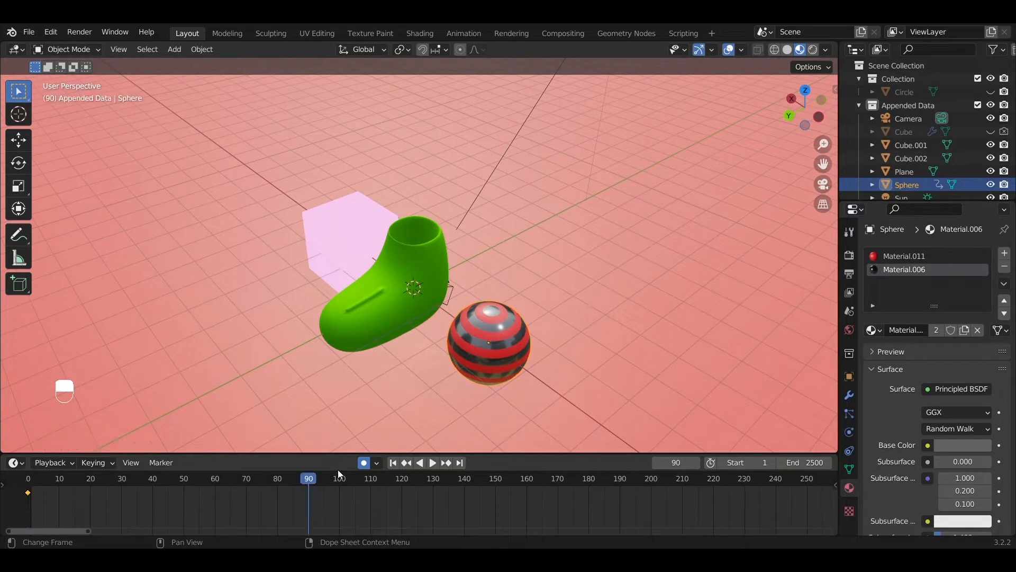
key("r")
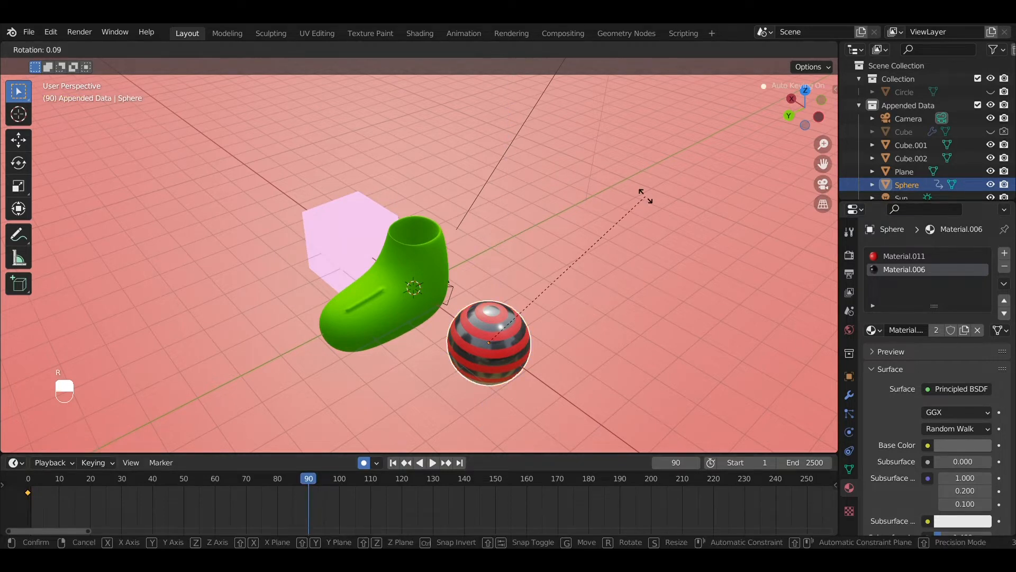
key("z")
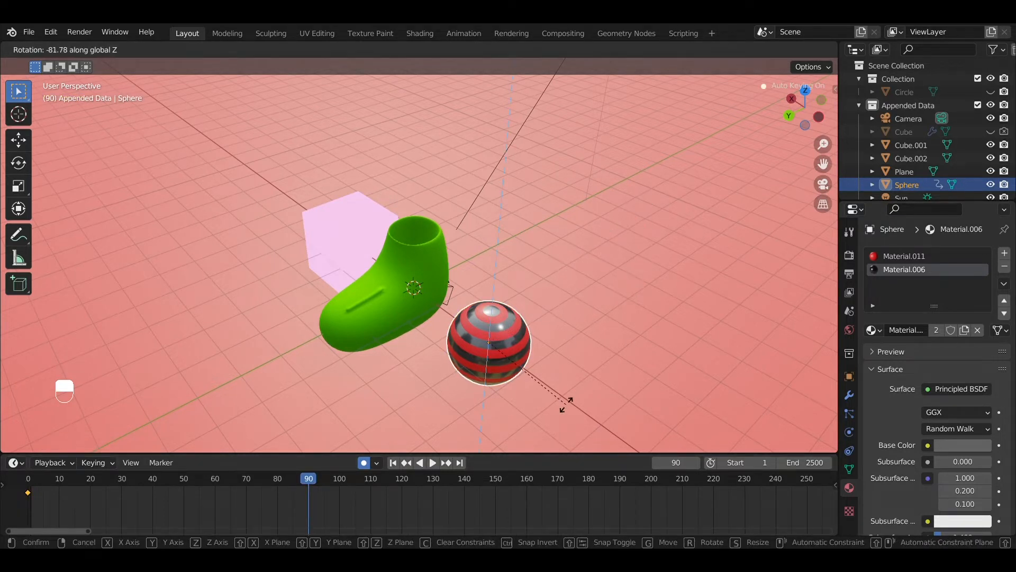
left_click(566, 406)
key("r")
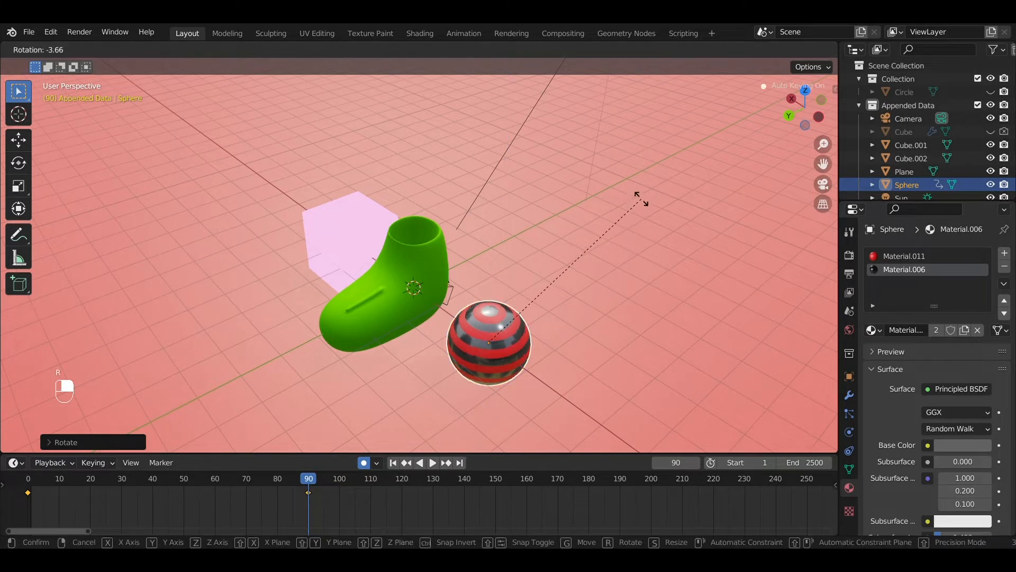
key("x")
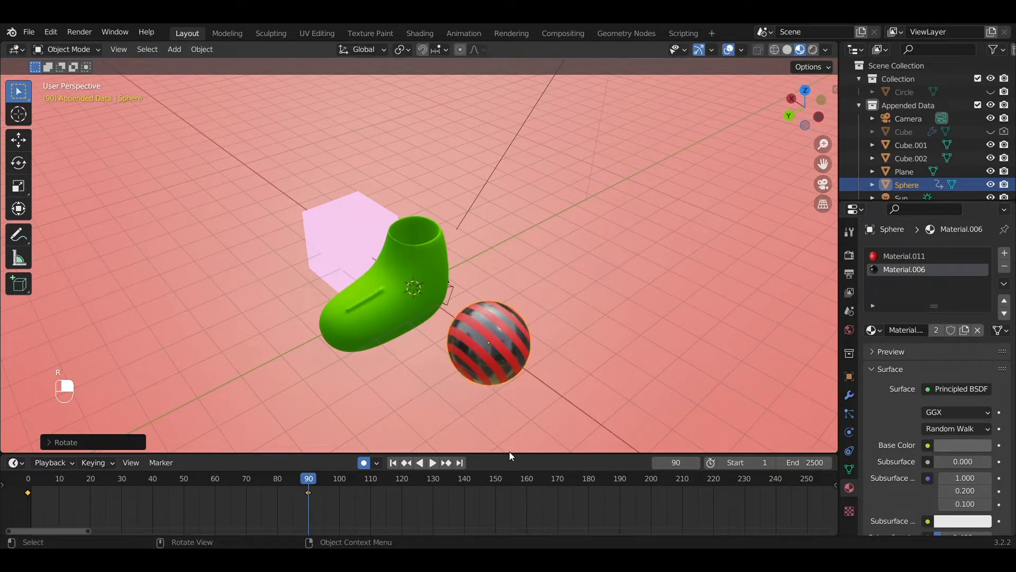
Play the sphere's rotation animation from frame 0, stop playback past frame 90 and inspect the sphere.
left_click_drag(63, 483, 14, 491)
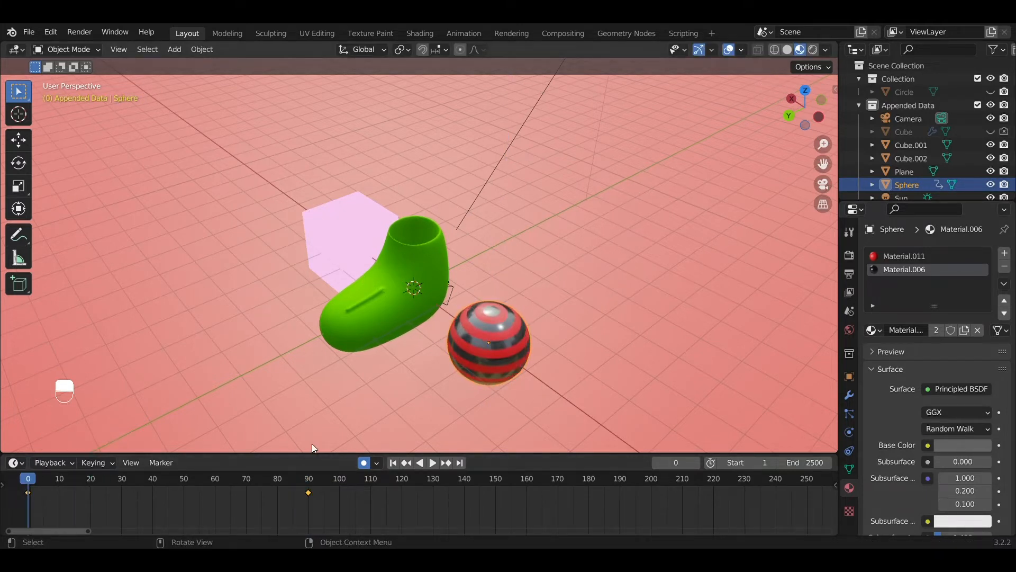
left_click(434, 462)
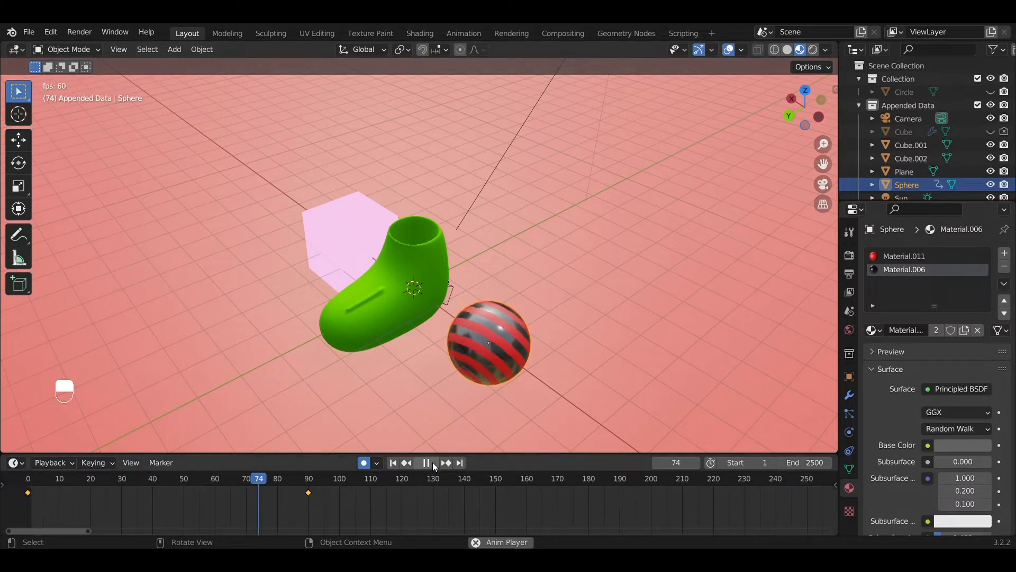
left_click(430, 465)
scroll(477, 292, "up", 6)
middle_click_drag(478, 292, 455, 205)
scroll(394, 286, "down", 6)
scroll(456, 205, "up", 2)
scroll(456, 206, "down", 3)
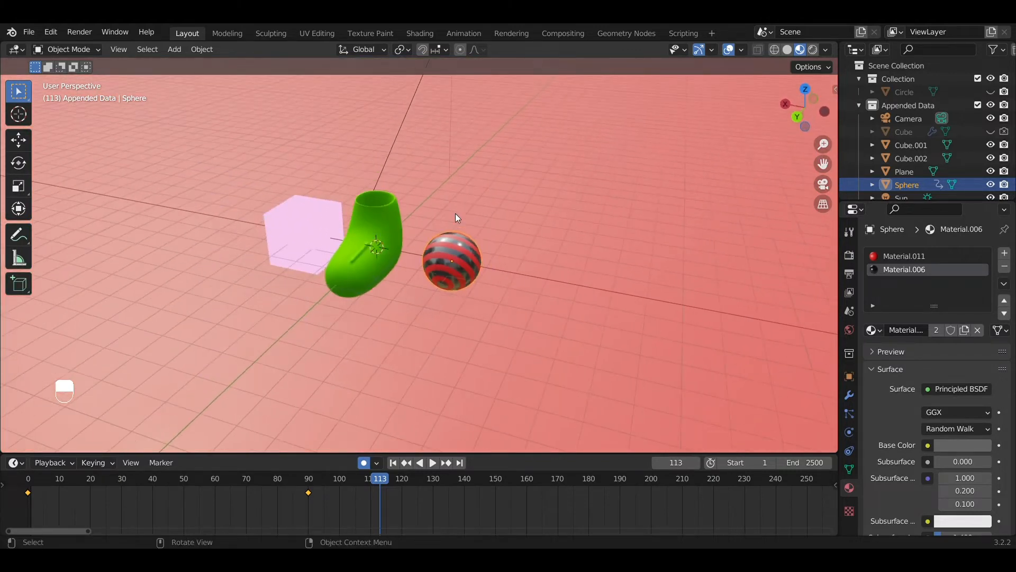
Look through the scene camera to check its current framing.
key("KP_0")
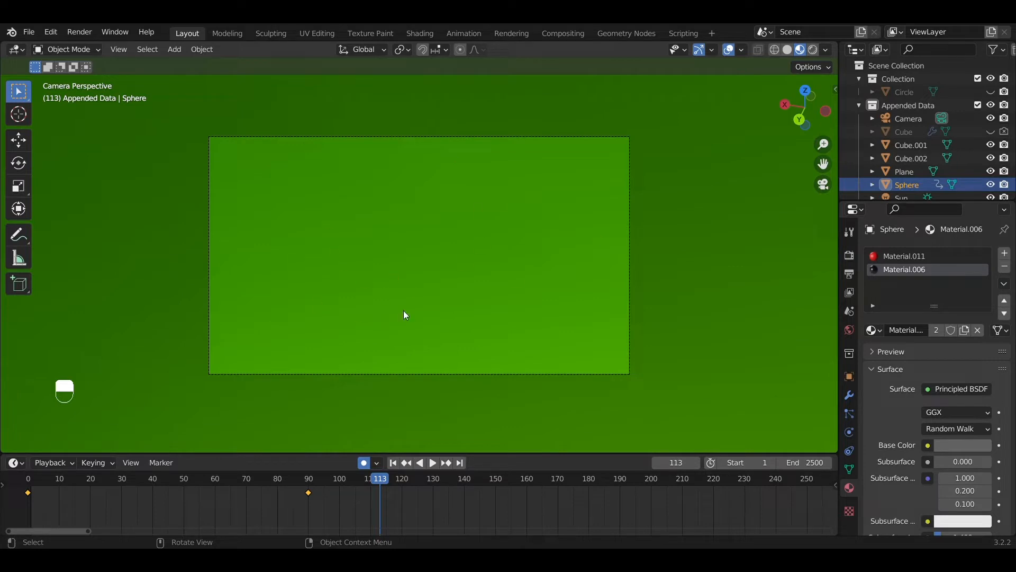
key("shift")
scroll(463, 237, "down", 5)
scroll(464, 237, "up", 6)
scroll(464, 237, "down", 2)
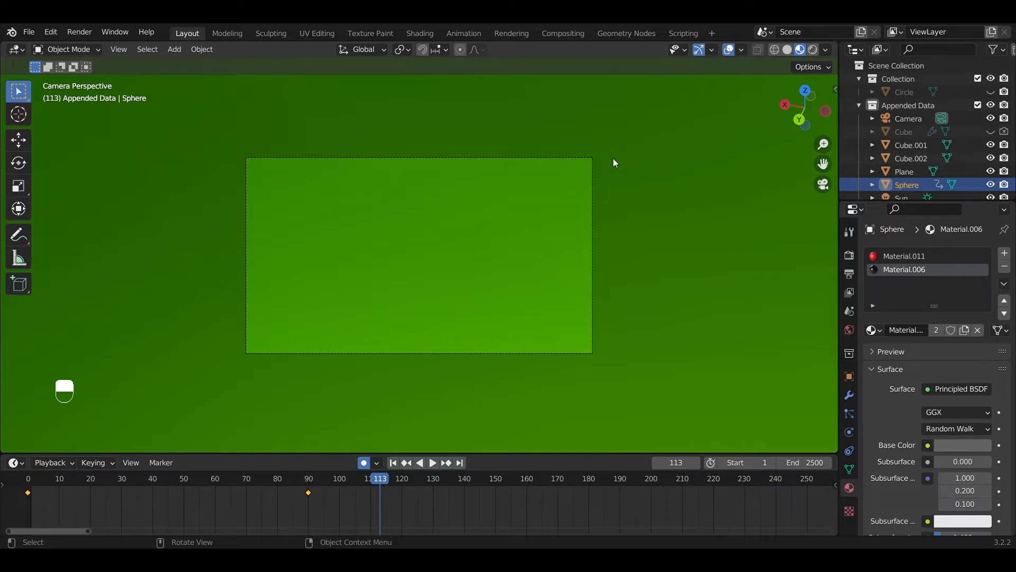
Select the camera under the green boot and clear its rotation and location.
middle_click_drag(613, 159, 400, 220)
left_click(398, 224)
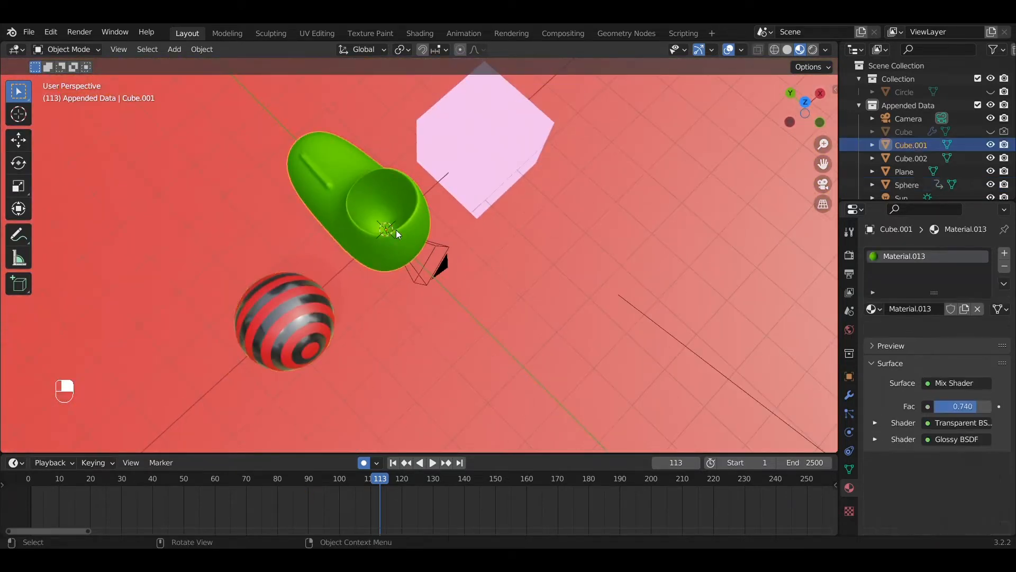
left_click(451, 263)
middle_click_drag(494, 199, 545, 149)
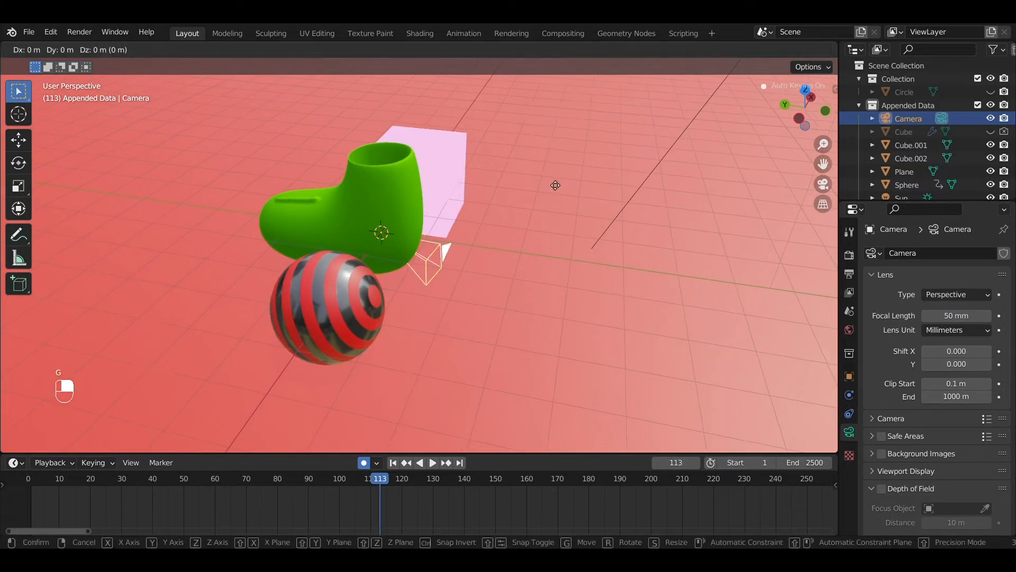
key("g")
key("alt+r")
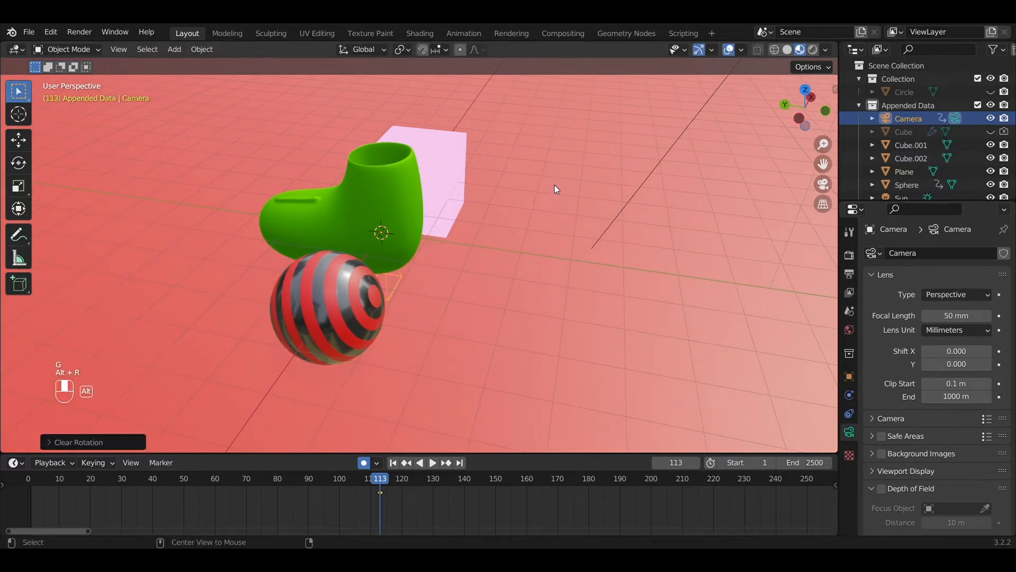
middle_click_drag(445, 281, 317, 233)
middle_click_drag(545, 338, 540, 302)
key("alt+g")
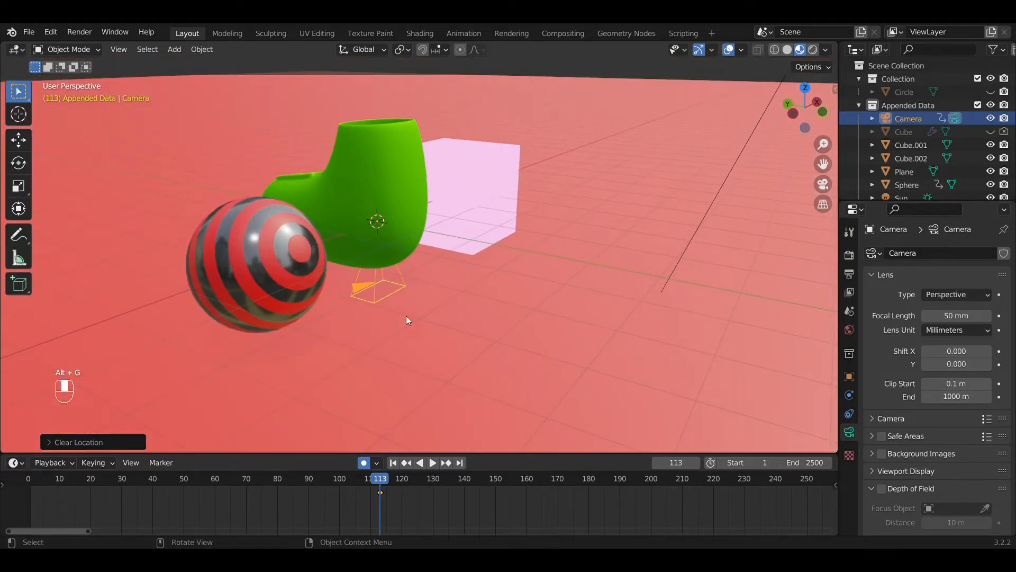
Rotate the camera about the global X axis until it looks level toward the horizon.
middle_click_drag(221, 198, 429, 275)
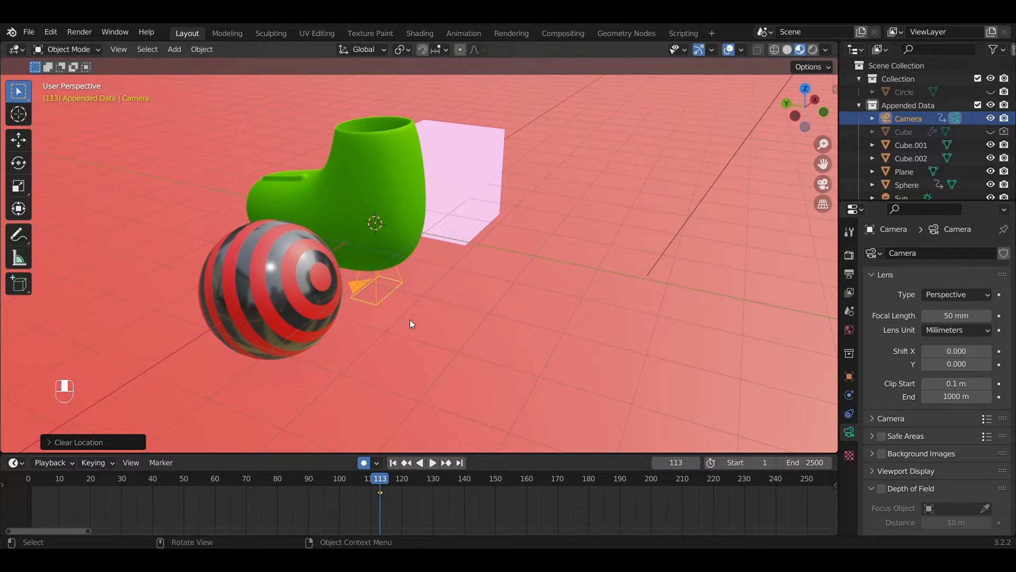
middle_click_drag(407, 278, 429, 261)
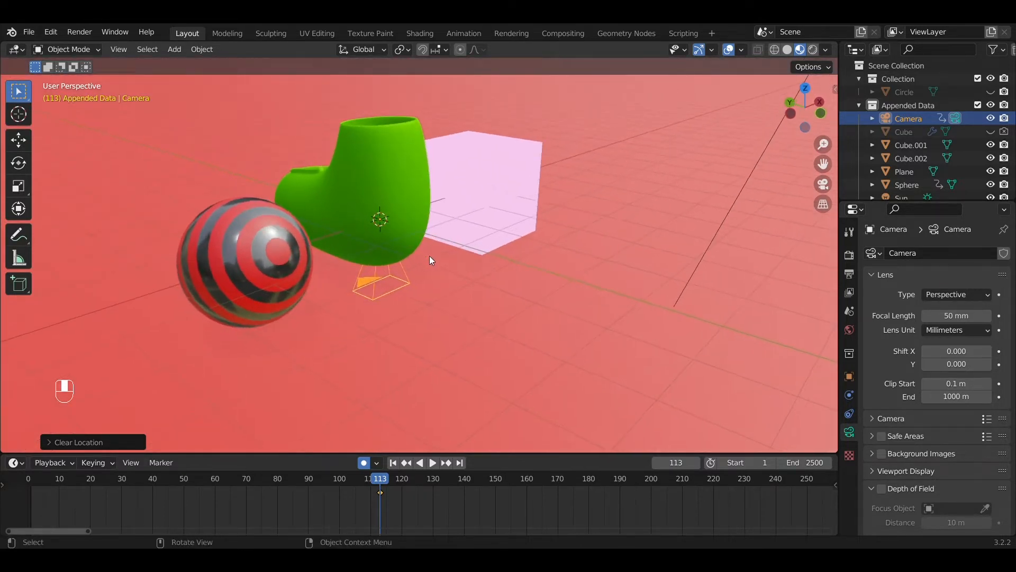
key("r")
right_click(528, 261)
key("r")
key("x")
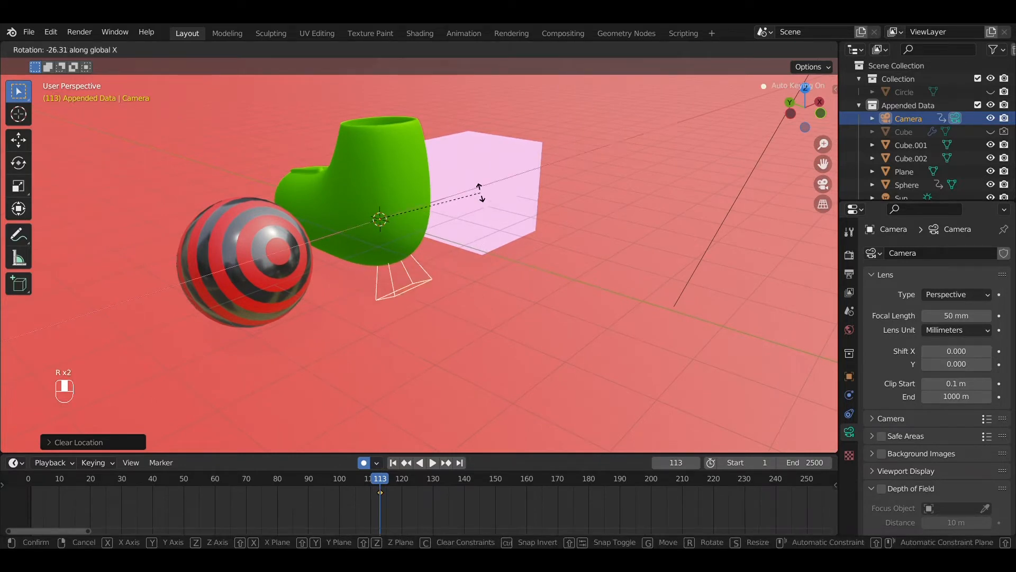
left_click(428, 115)
Move the camera up above the green boot and switch to the camera view.
key("g")
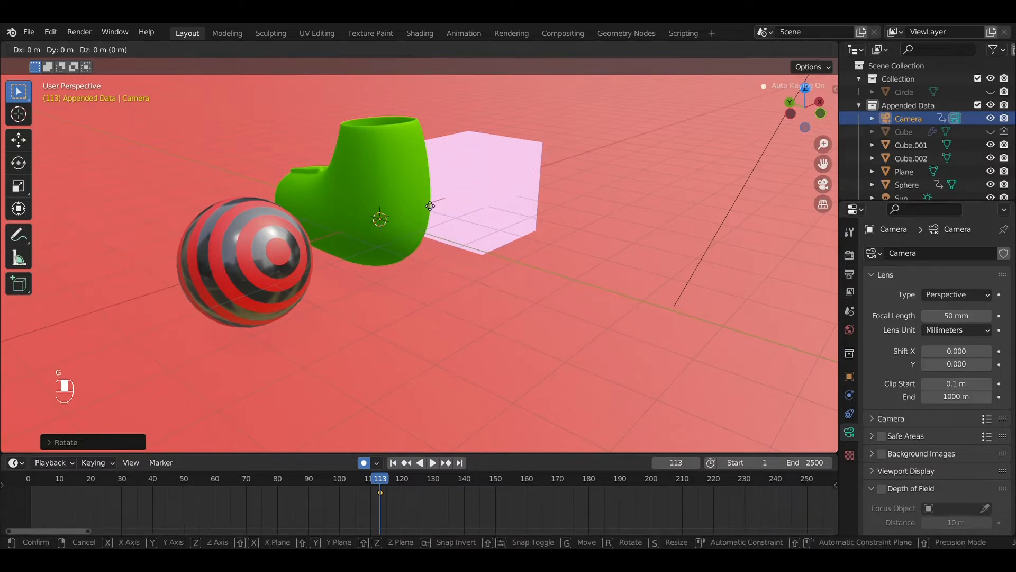
left_click(424, 84)
scroll(335, 175, "down", 4)
middle_click_drag(335, 179, 424, 182)
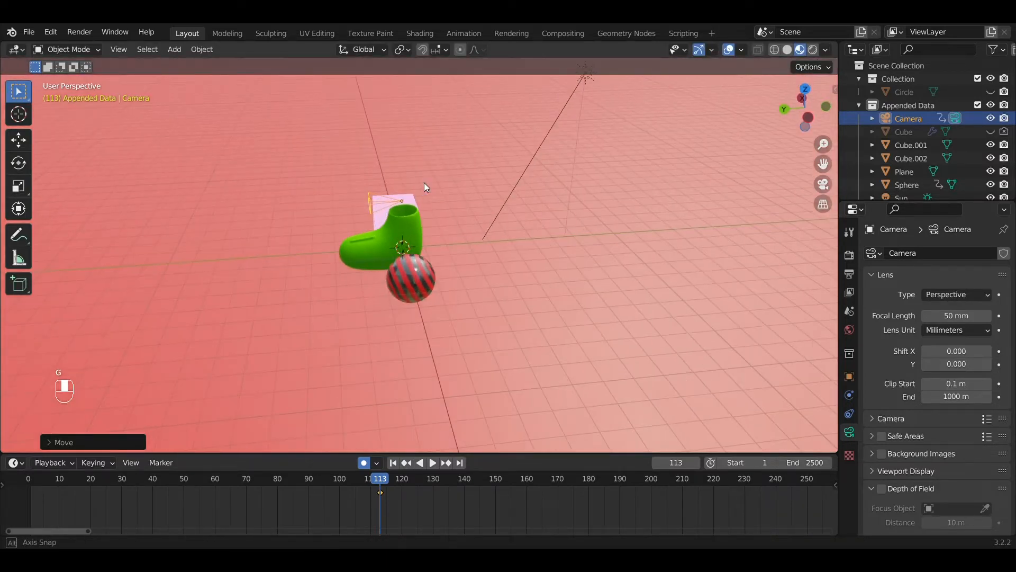
scroll(424, 183, "up", 2)
key("KP_0")
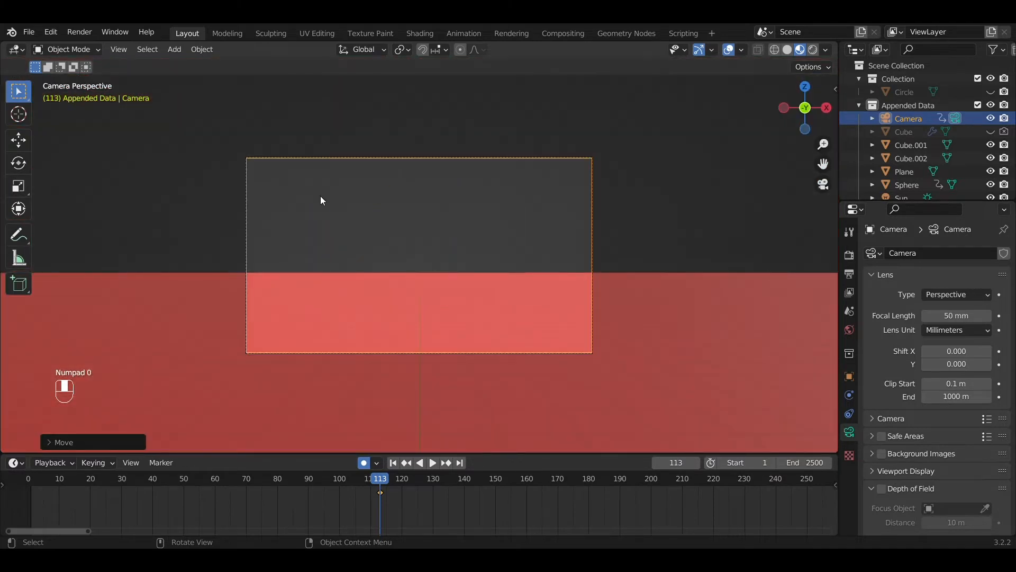
scroll(313, 195, "up", 2)
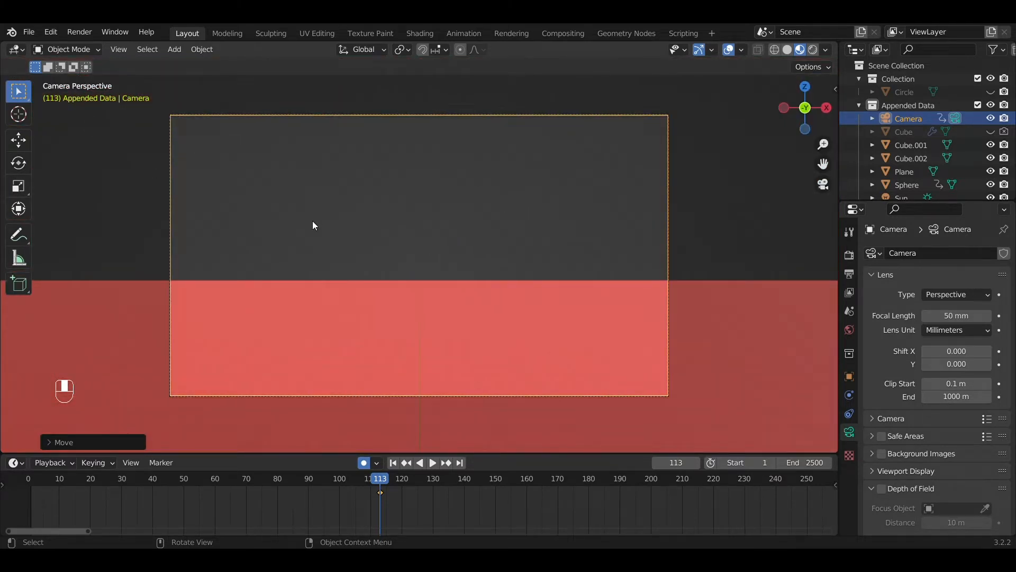
Fly the camera back and around in walk navigation until it looks down on the cube, boot and striped sphere, and accept that framing.
key("shift+grave")
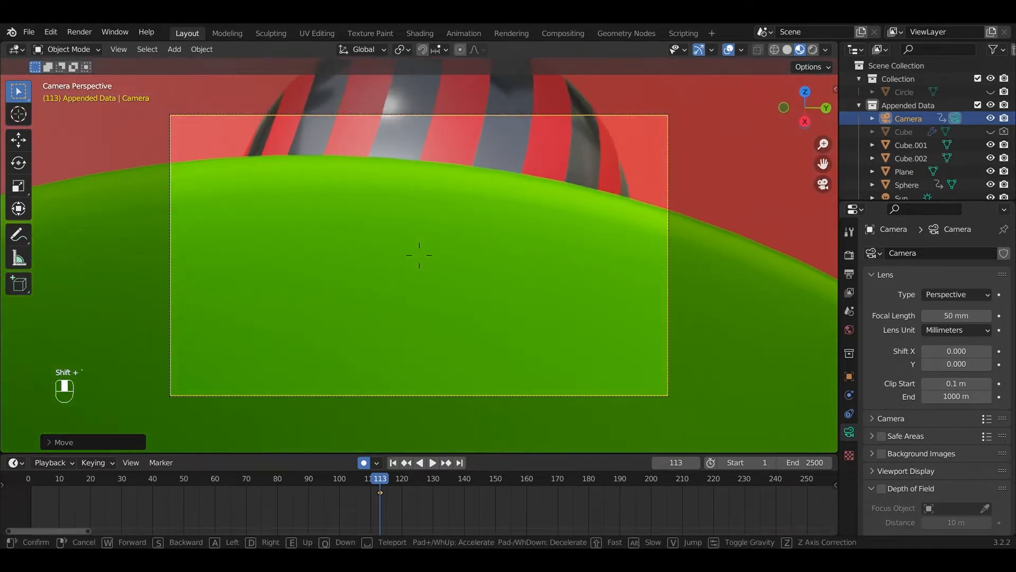
key("s")
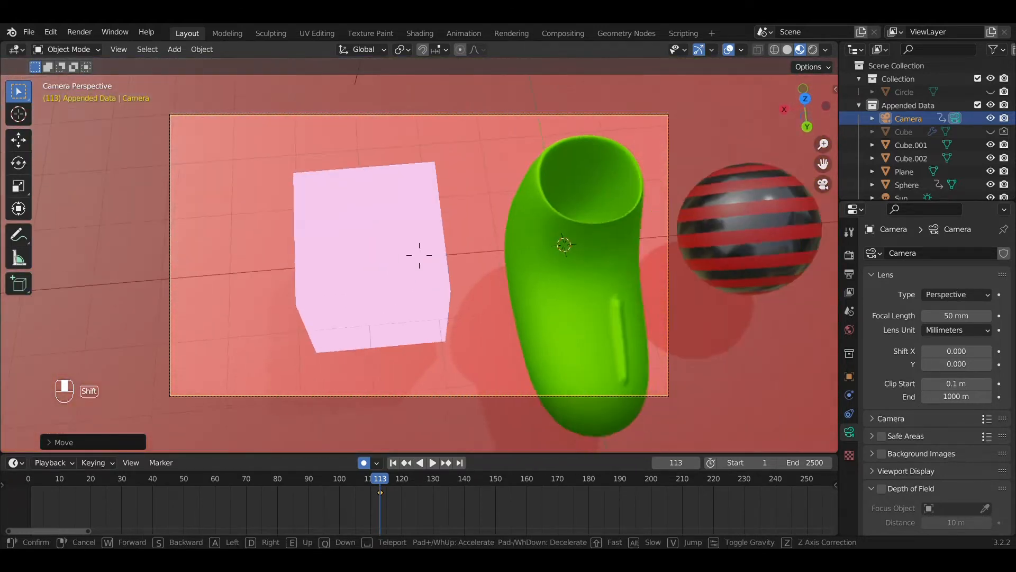
key("s")
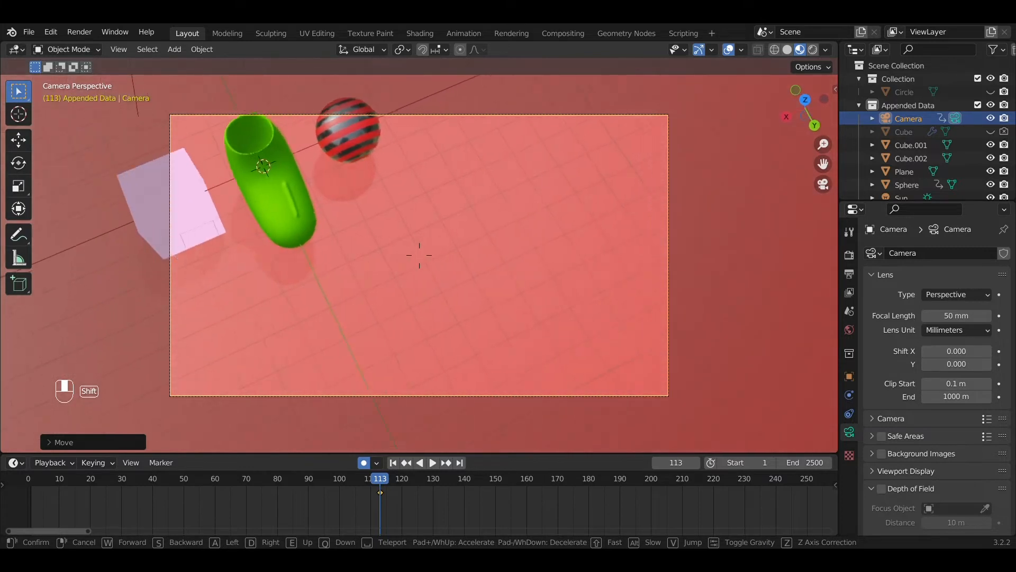
key("w")
key("s")
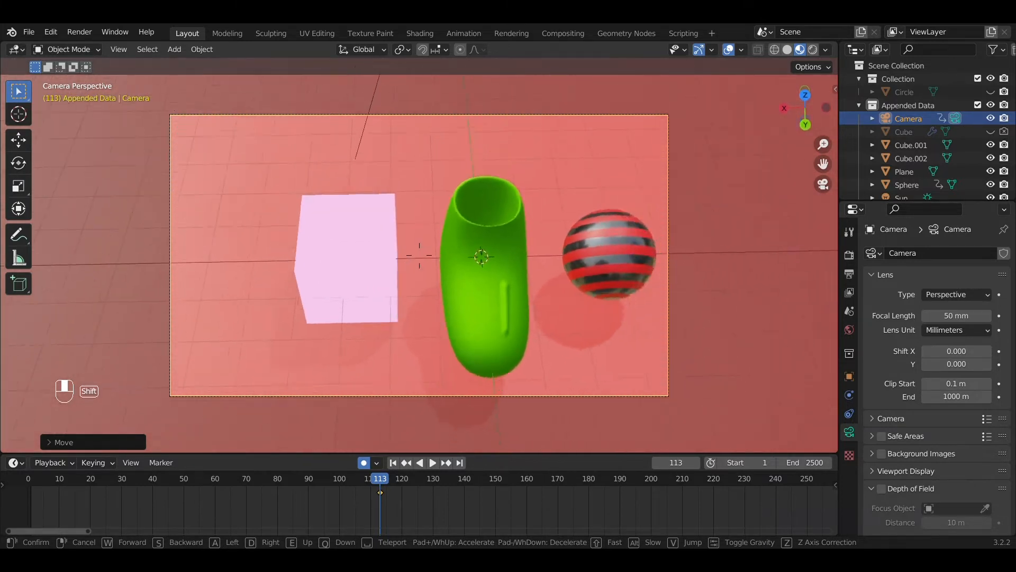
key("w")
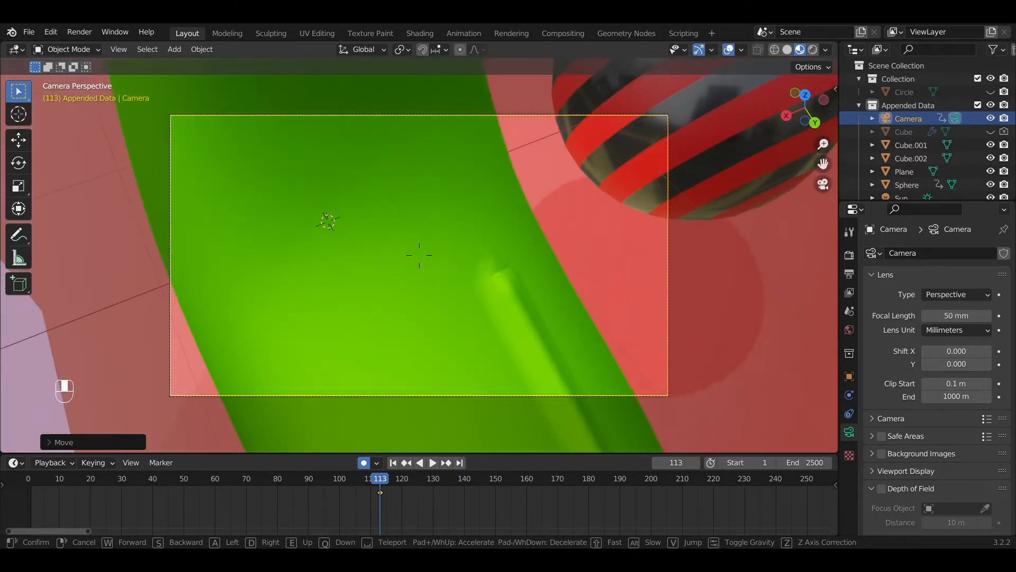
key("shift+s")
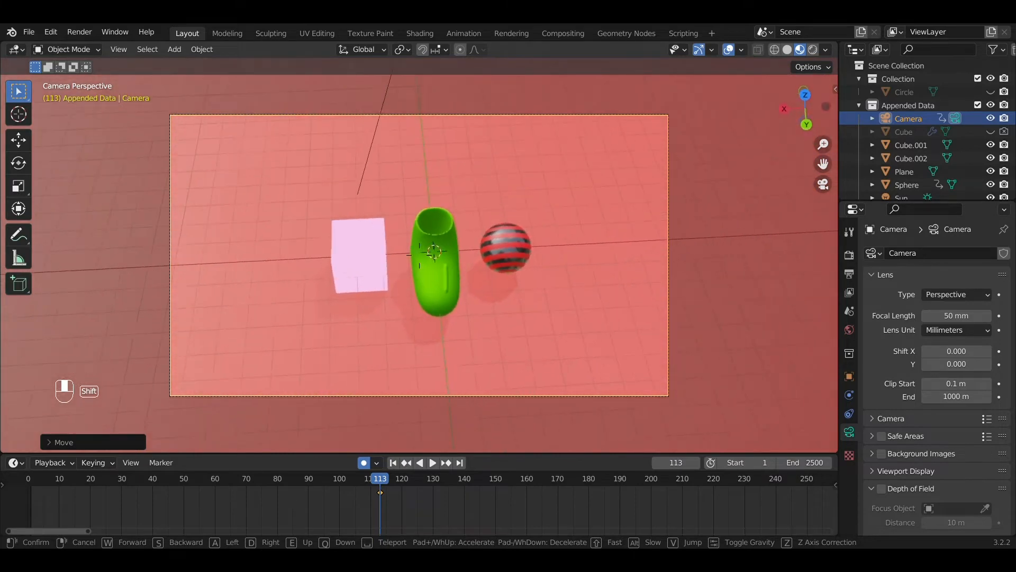
key("w")
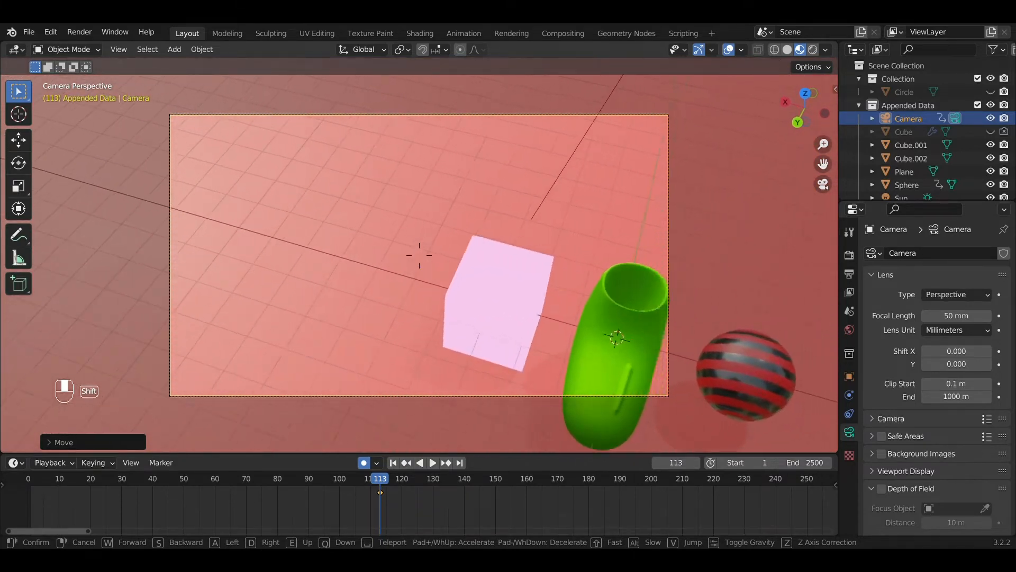
key("s")
key("w")
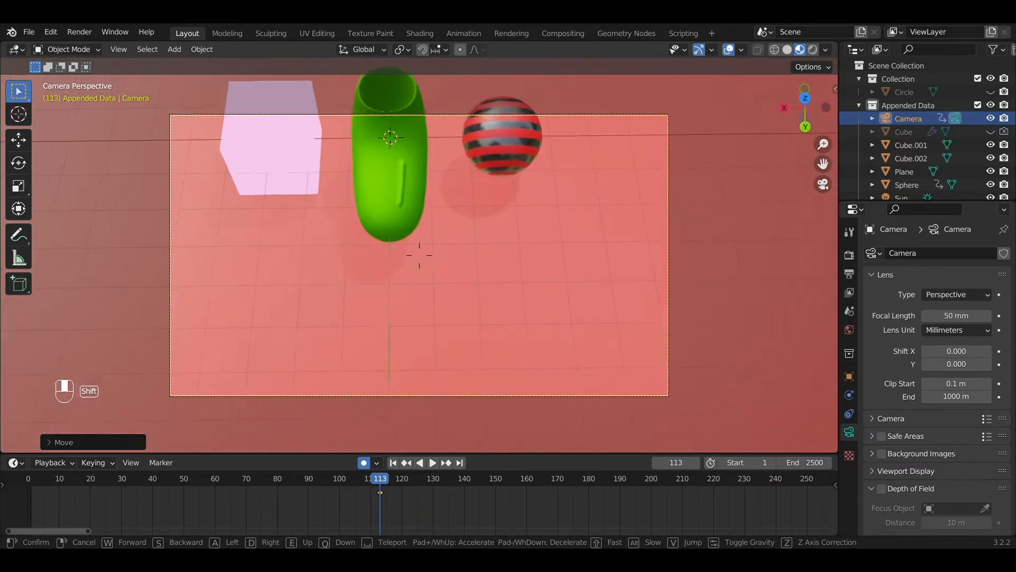
key("w")
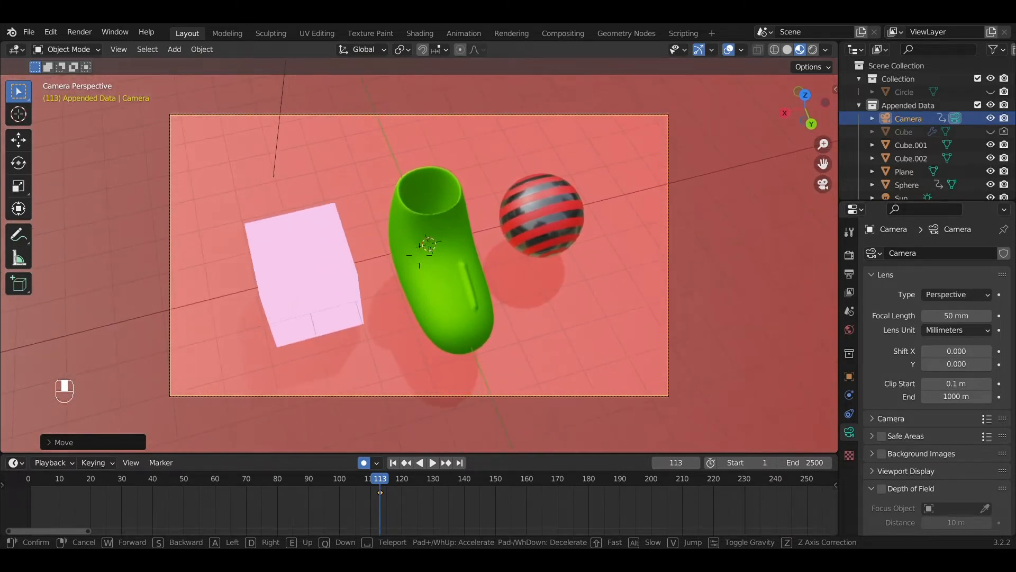
key("w")
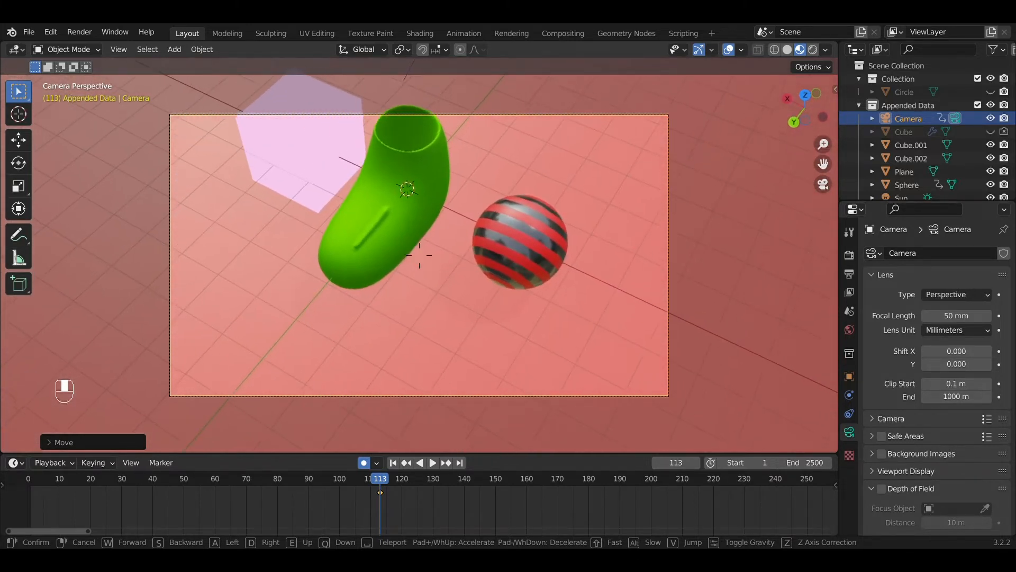
key("d")
left_click(351, 431)
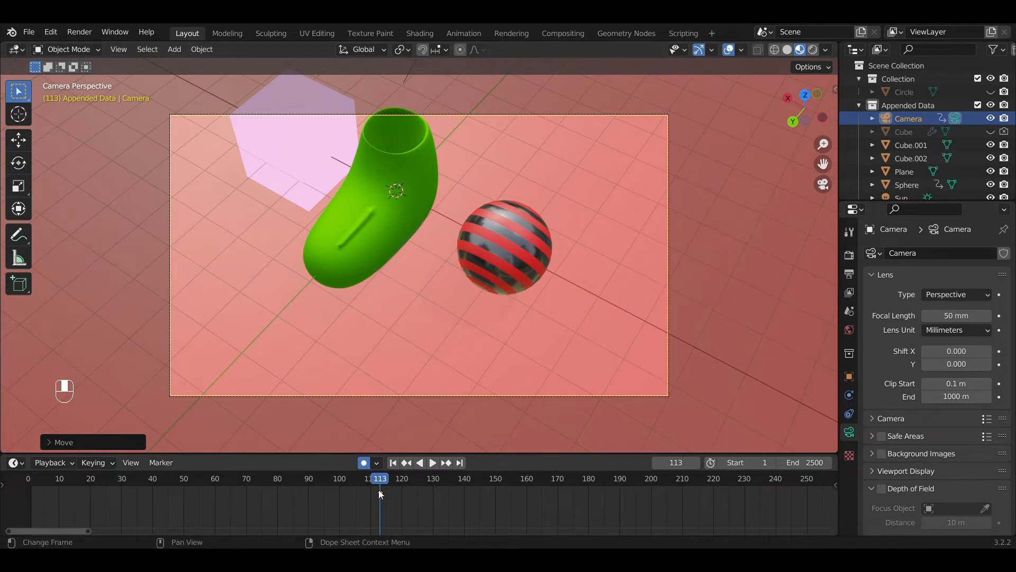
Delete the camera's keyframes at frame 113 and play the animation from frame 0.
key("x")
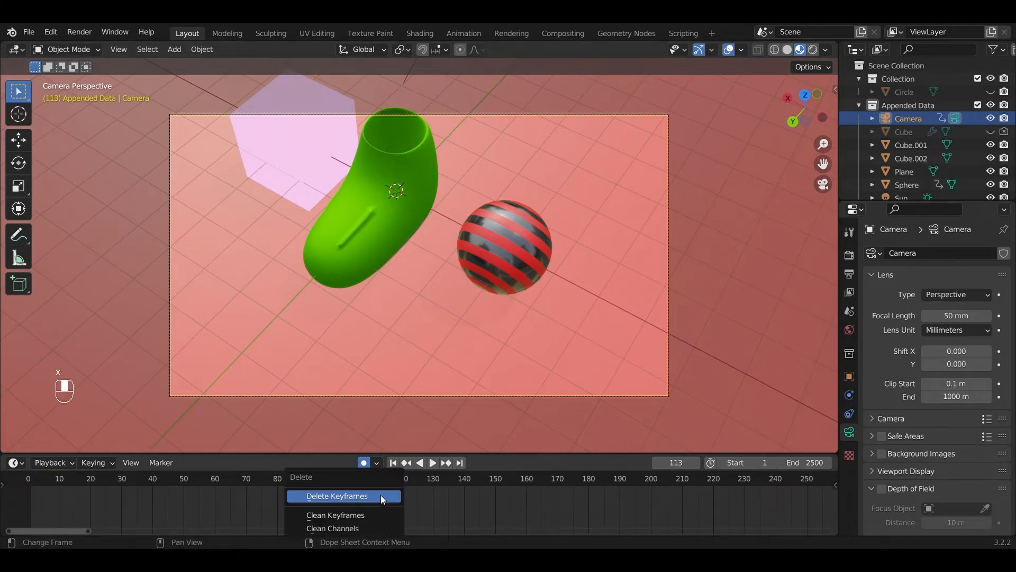
left_click(380, 495)
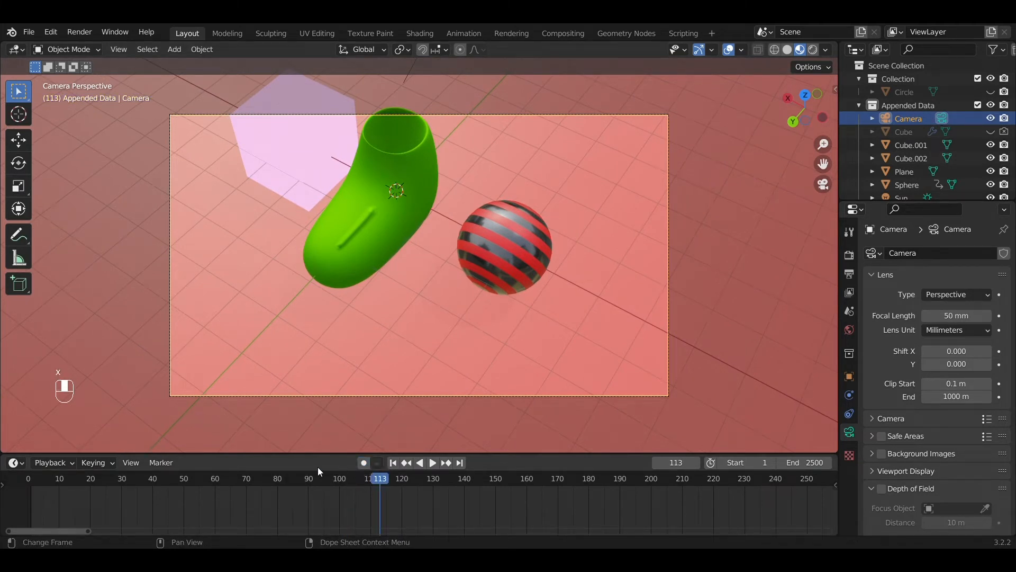
left_click_drag(319, 474, 24, 488)
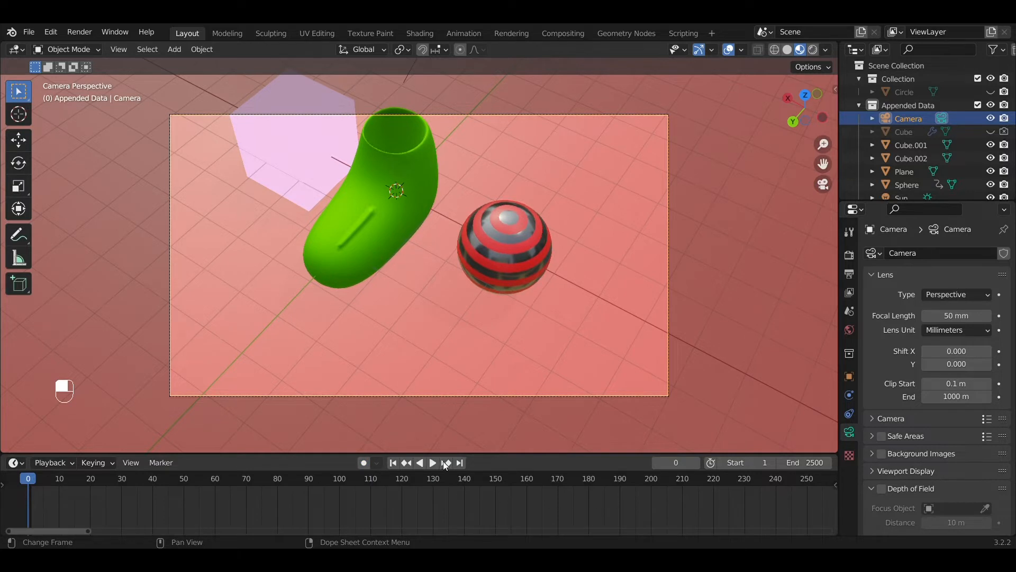
left_click(431, 463)
left_click(430, 462)
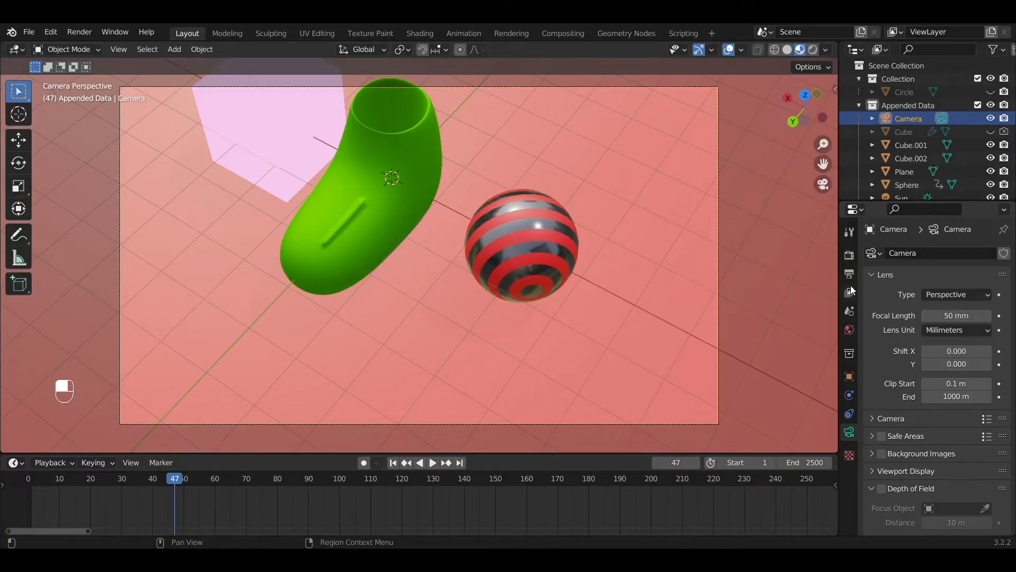
Open the scene's output settings and check the X and Y render resolution.
left_click(849, 273)
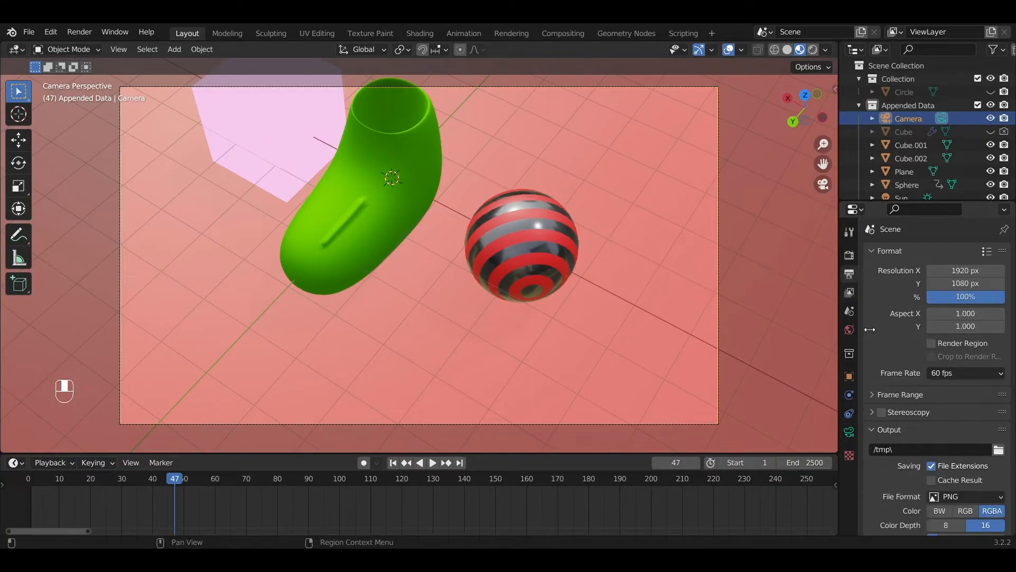
scroll(892, 425, "down", 4)
scroll(932, 282, "up", 4)
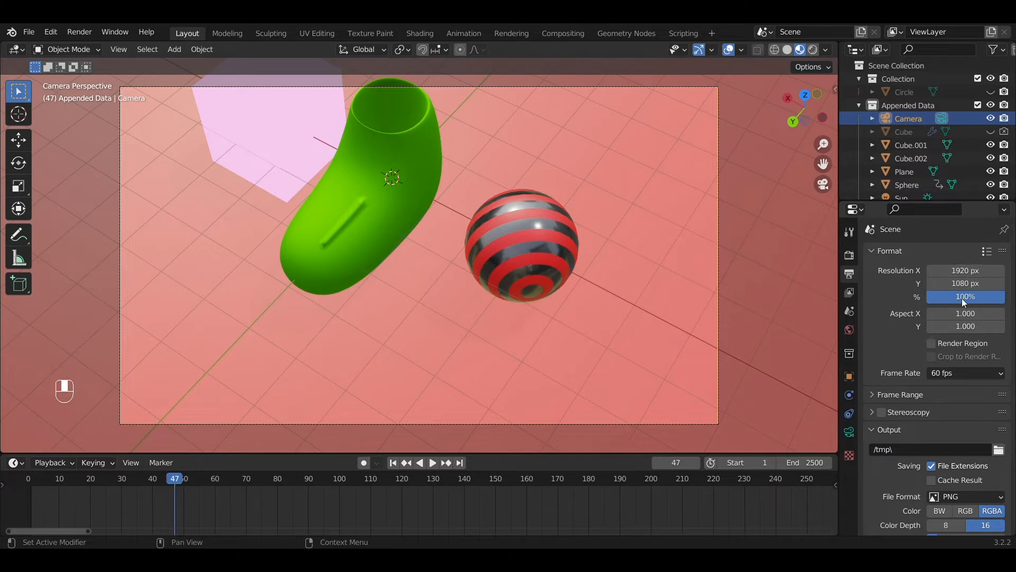
left_click(966, 270)
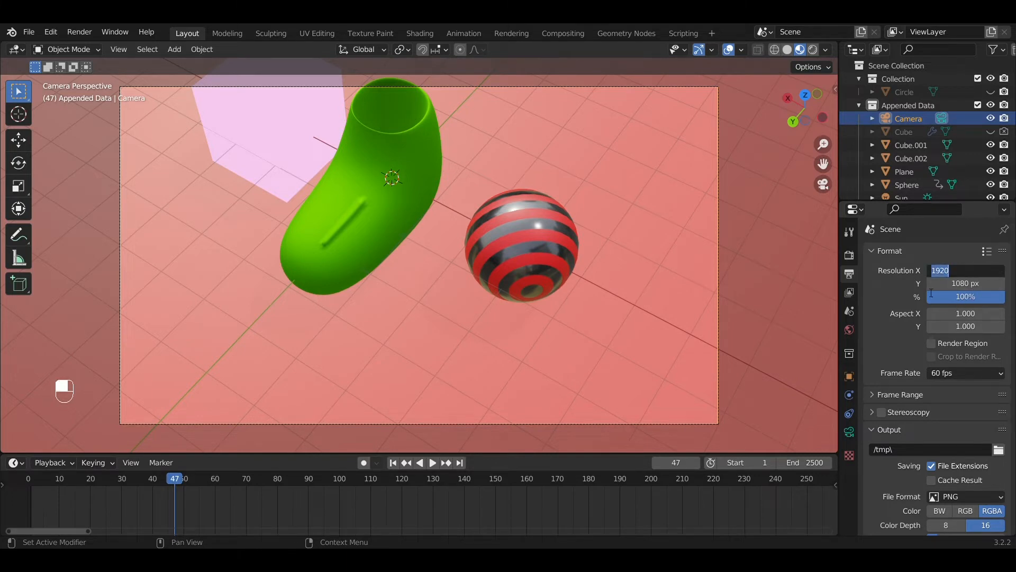
left_click(981, 284)
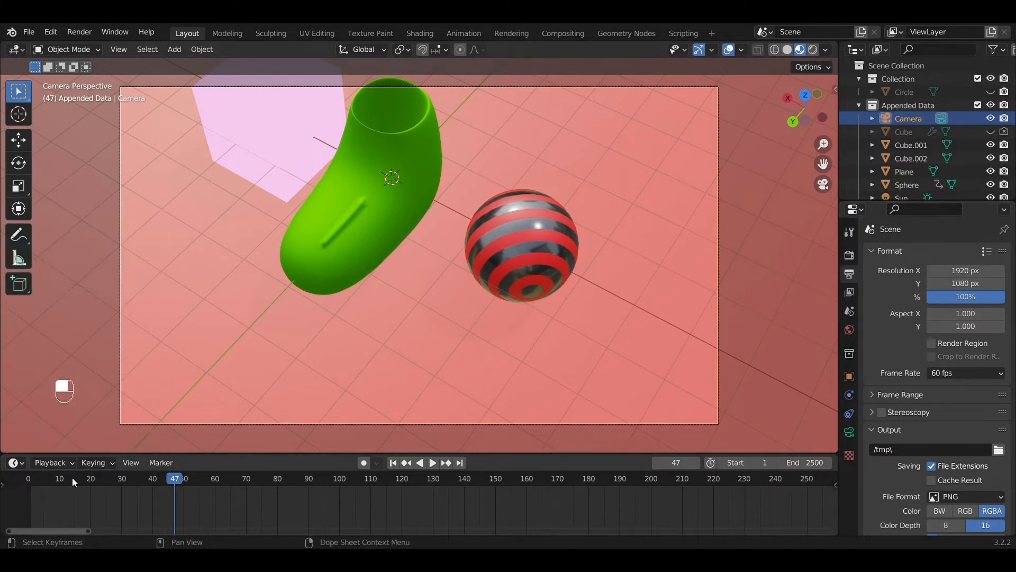
Scrub the animation to frame 70 and check the output frame rate choices.
left_click(124, 479)
left_click_drag(176, 479, 246, 480)
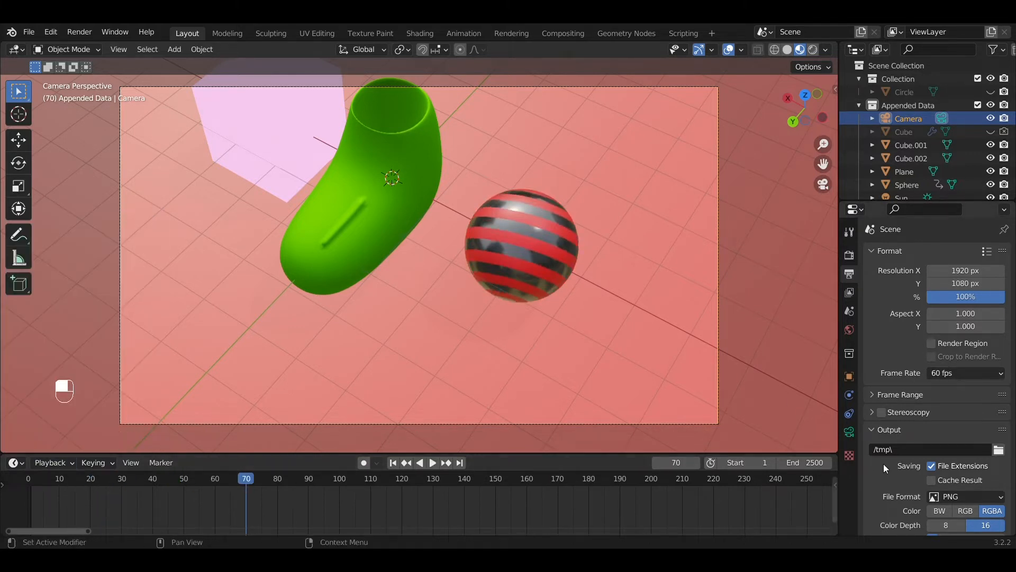
left_click(970, 373)
left_click(970, 373)
Set the PNG output compression to 0%.
scroll(921, 402, "down", 3)
scroll(919, 386, "down", 2)
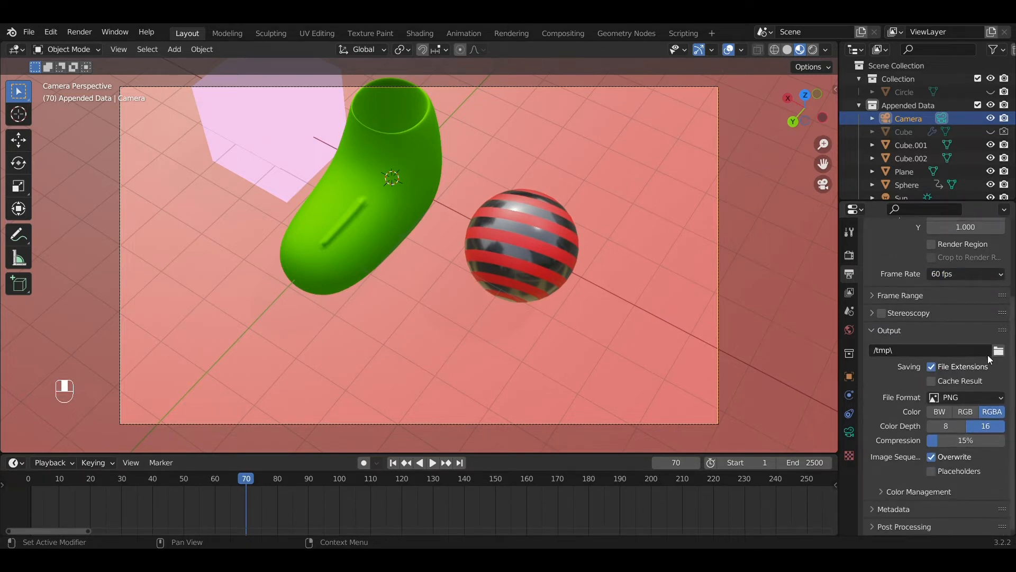
left_click(79, 31)
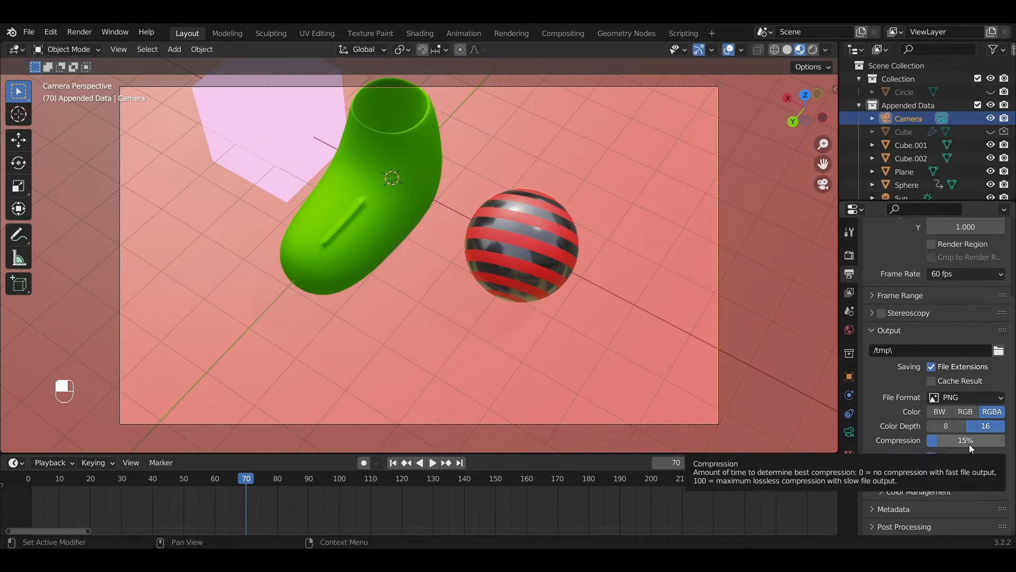
left_click_drag(969, 443, 926, 444)
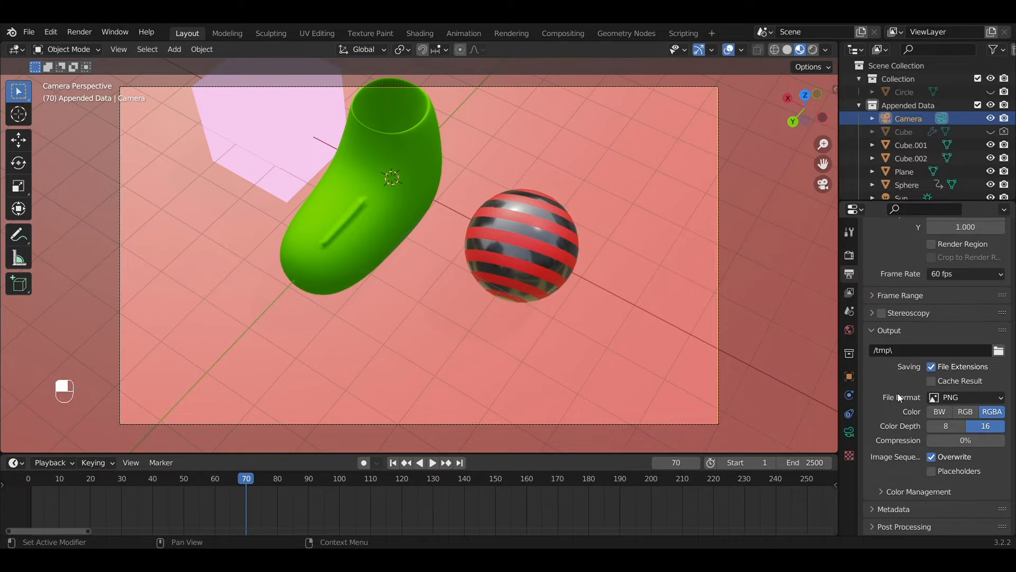
Open the Cycles render settings and preview the scene in rendered shading, close up on the boot and sphere.
scroll(898, 397, "up", 5)
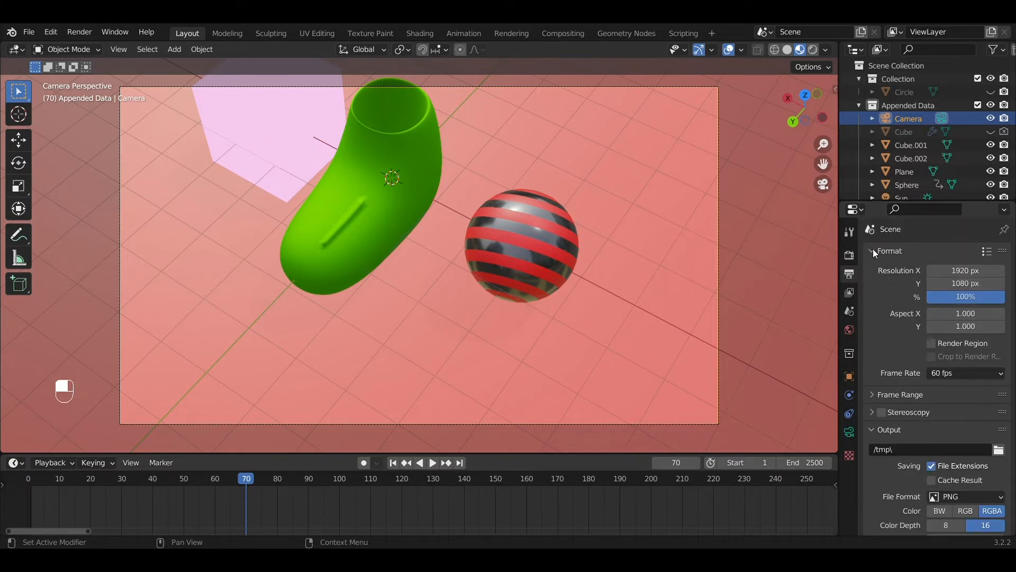
left_click(848, 257)
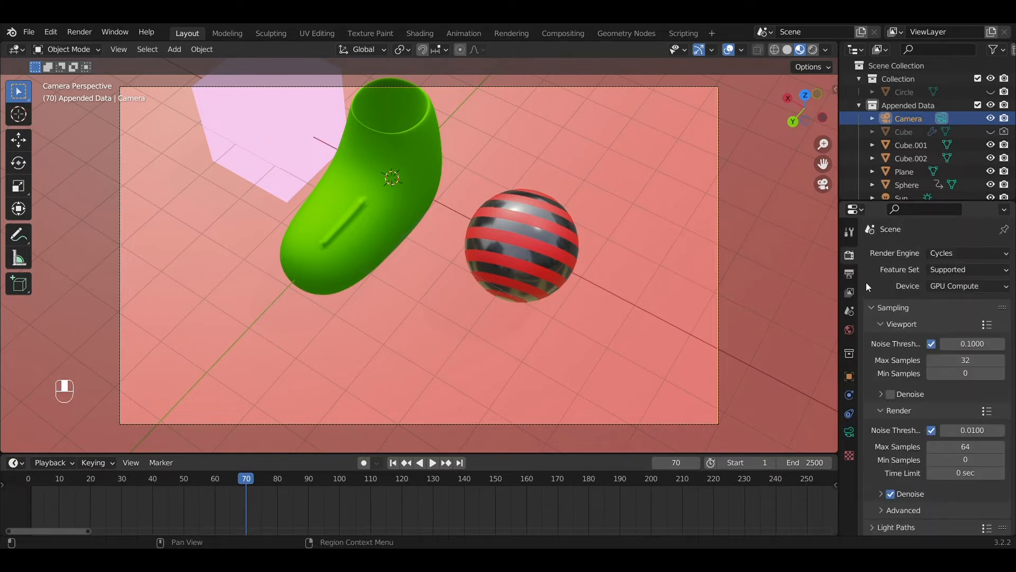
scroll(890, 380, "down", 1)
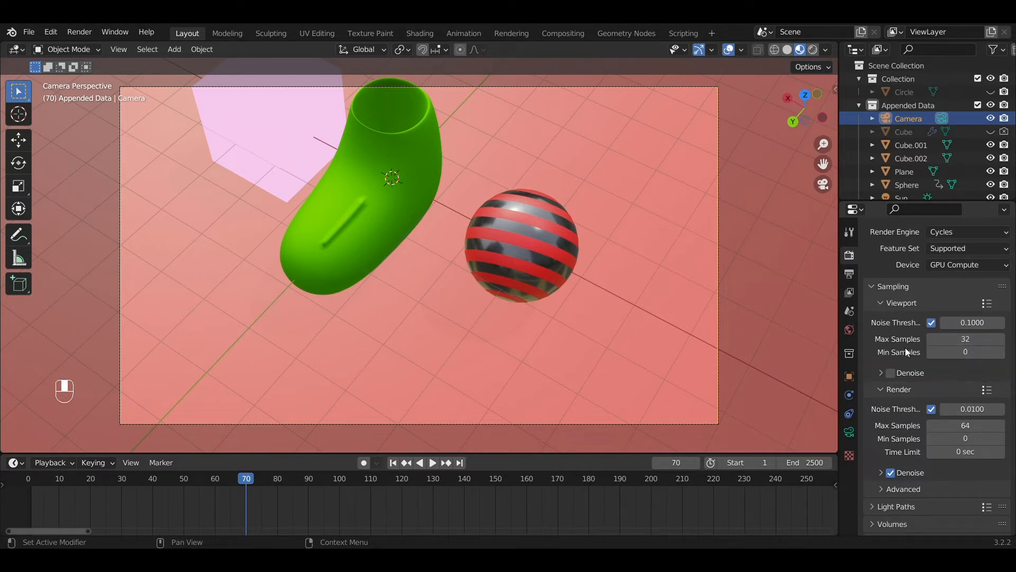
left_click(813, 50)
mouse_move(435, 179)
middle_mouse_down()
mouse_move(489, 191)
mouse_move(525, 170)
middle_mouse_up()
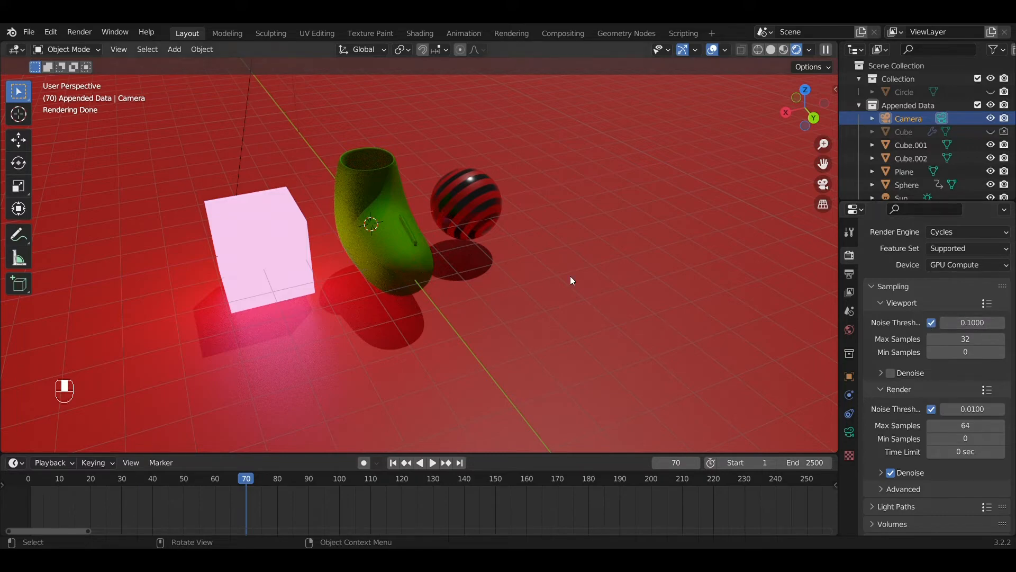
scroll(336, 273, "up", 4)
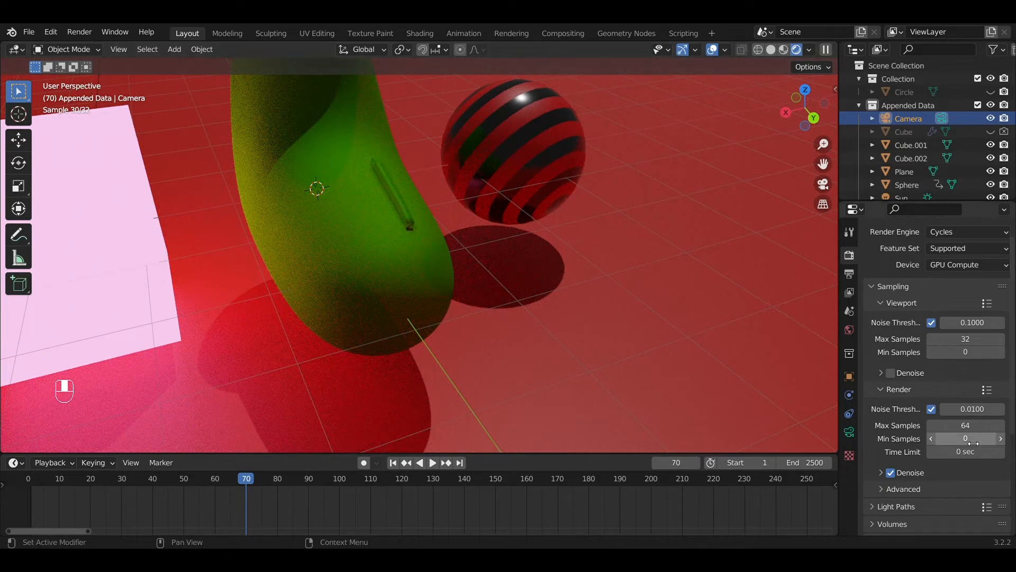
Try a viewport noise threshold of 0 and set it back to 0.1.
left_click(979, 323)
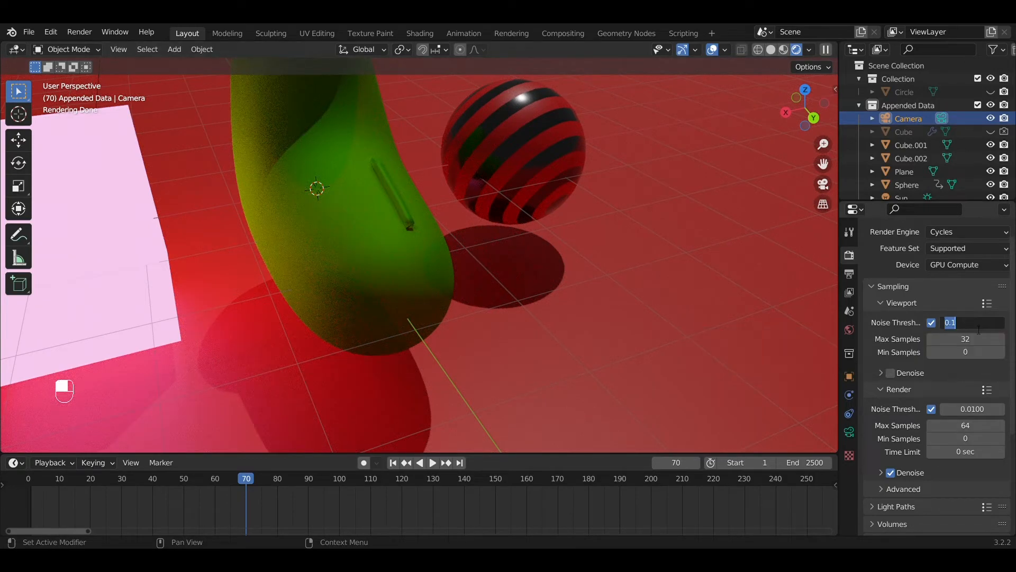
type("0")
key("Return")
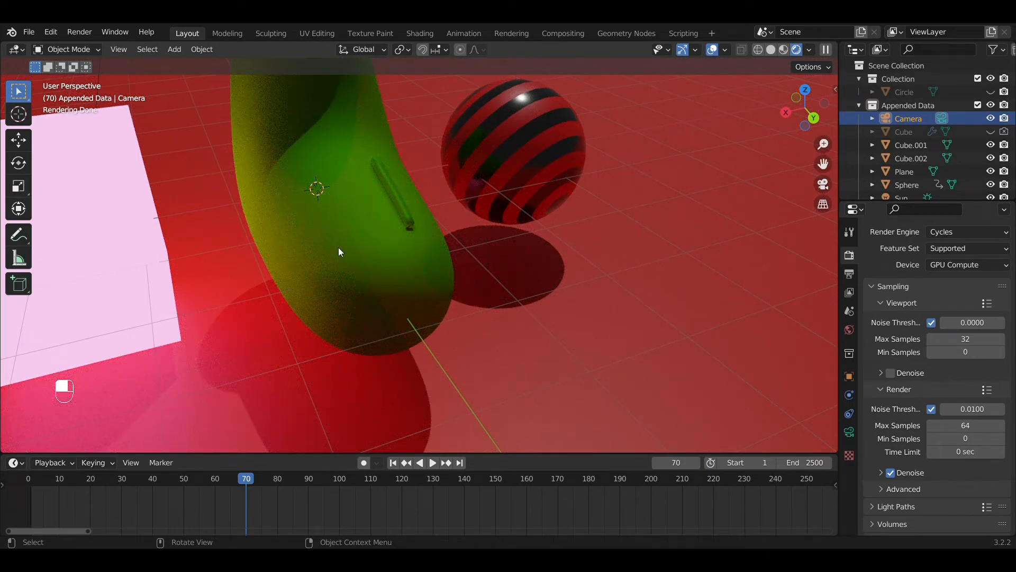
left_click(985, 325)
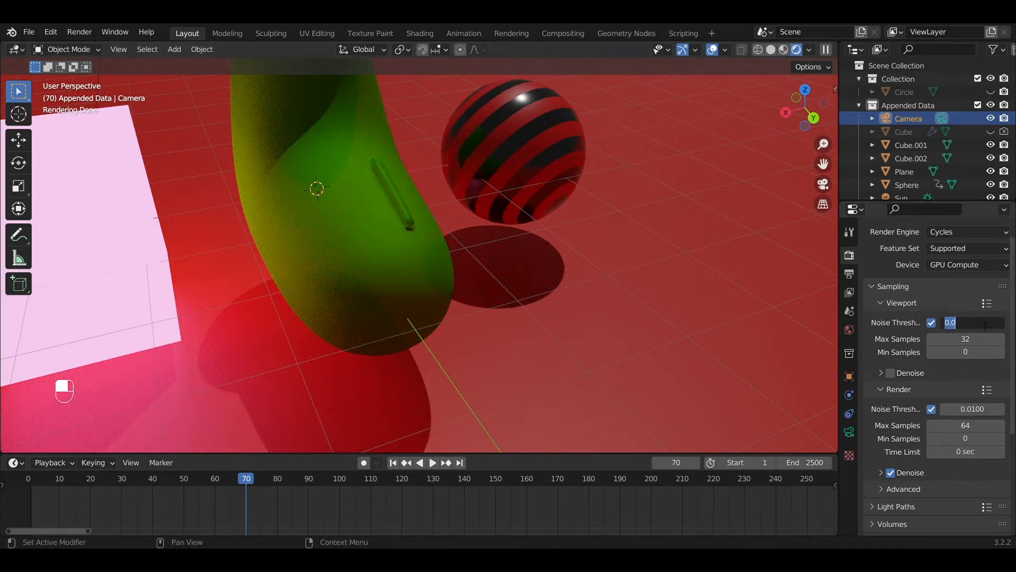
type("0.1")
key("Return")
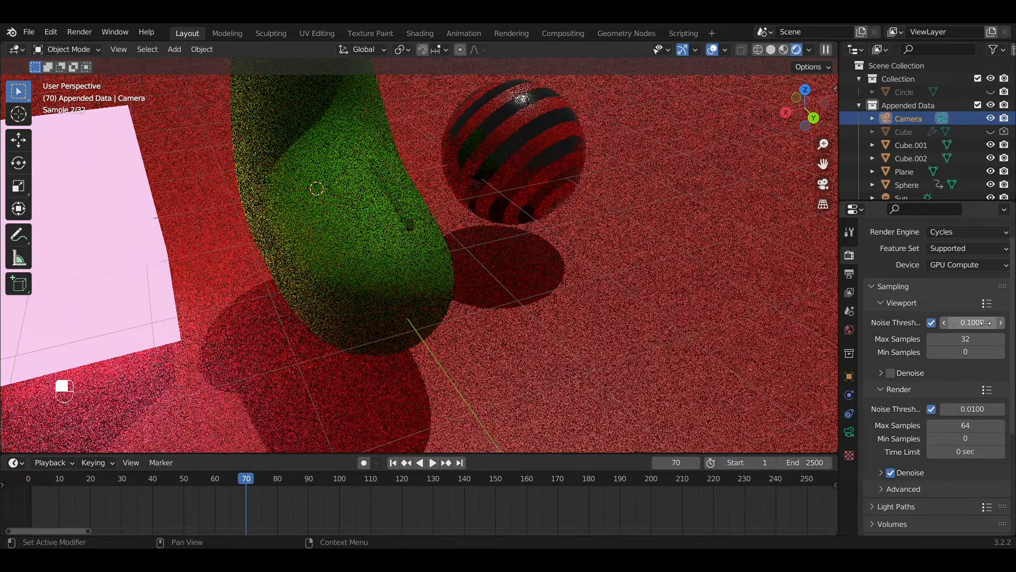
Try viewport denoising on the rendered preview, switch it off again and inspect the noise near the boot and sphere.
left_click(891, 373)
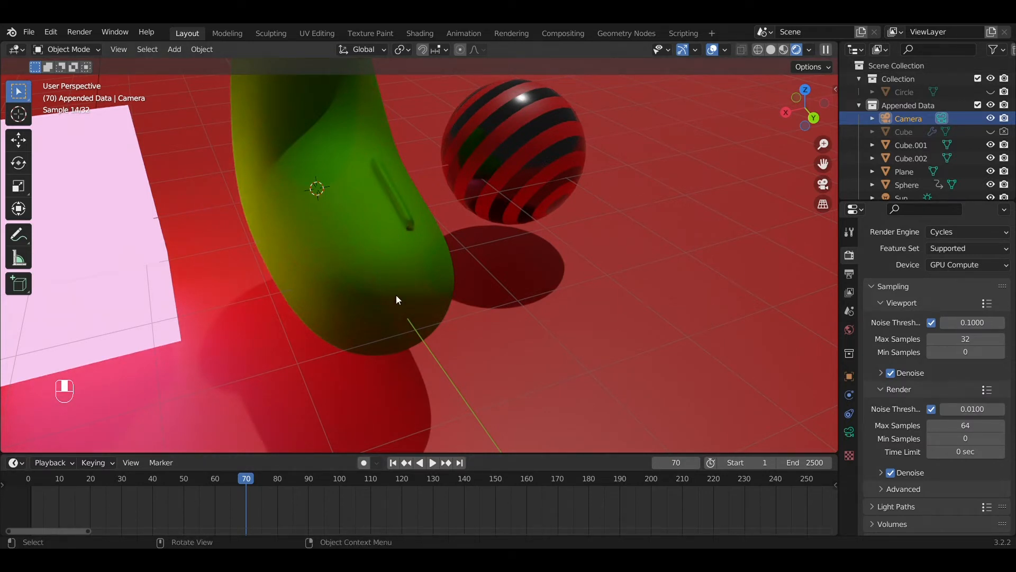
left_click(891, 373)
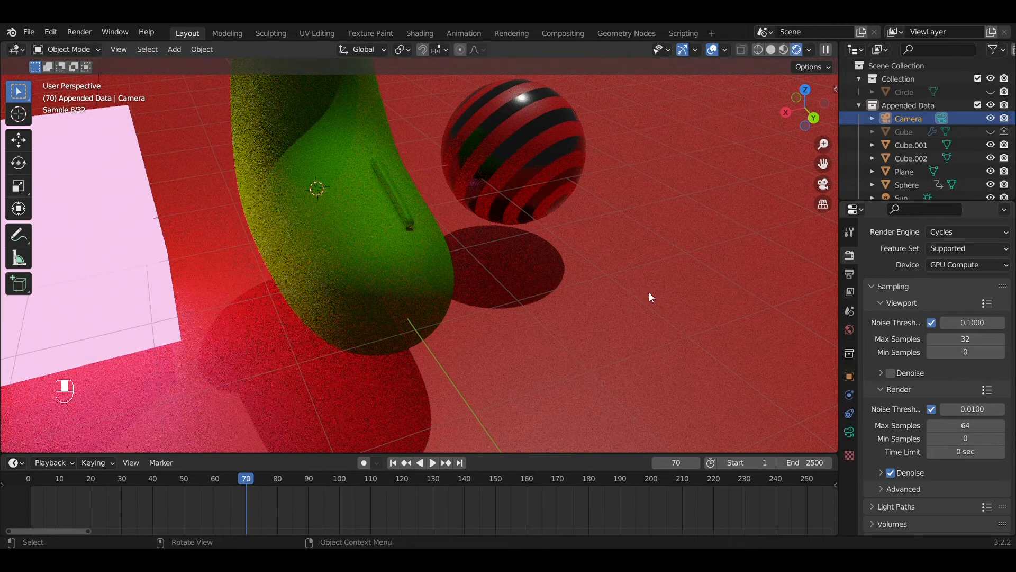
scroll(588, 293, "down", 5)
scroll(500, 272, "up", 7)
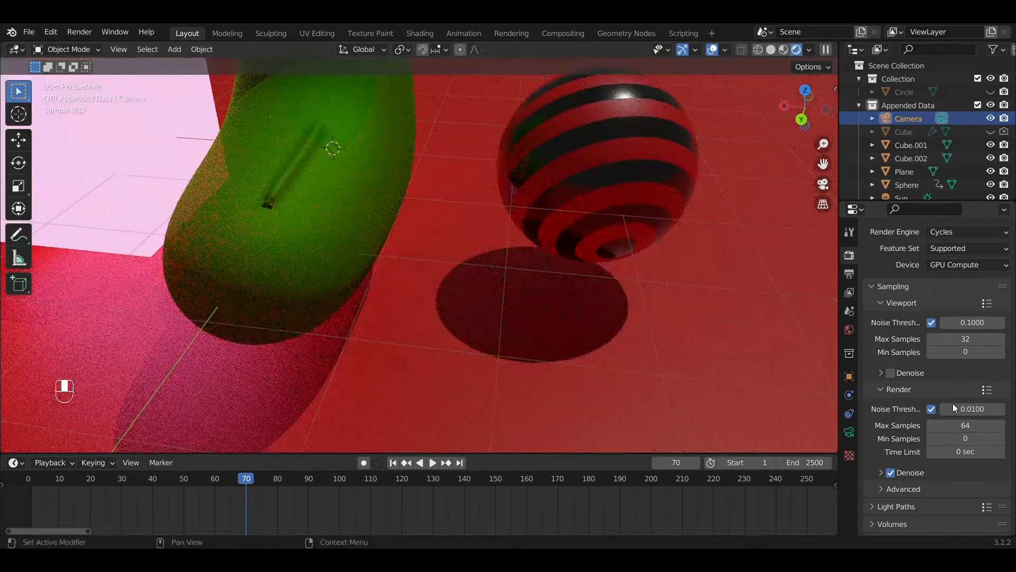
Review the advanced sampling options, and collapse the Advanced, Render and Viewport sampling sections.
scroll(898, 402, "down", 4)
left_click(882, 362)
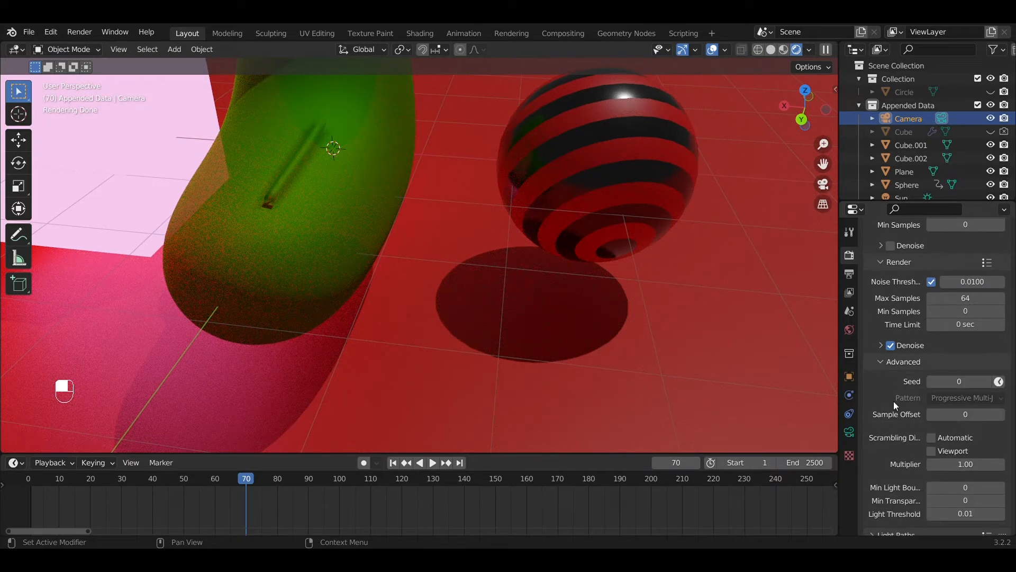
left_click(883, 363)
scroll(876, 320, "up", 3)
left_click(884, 325)
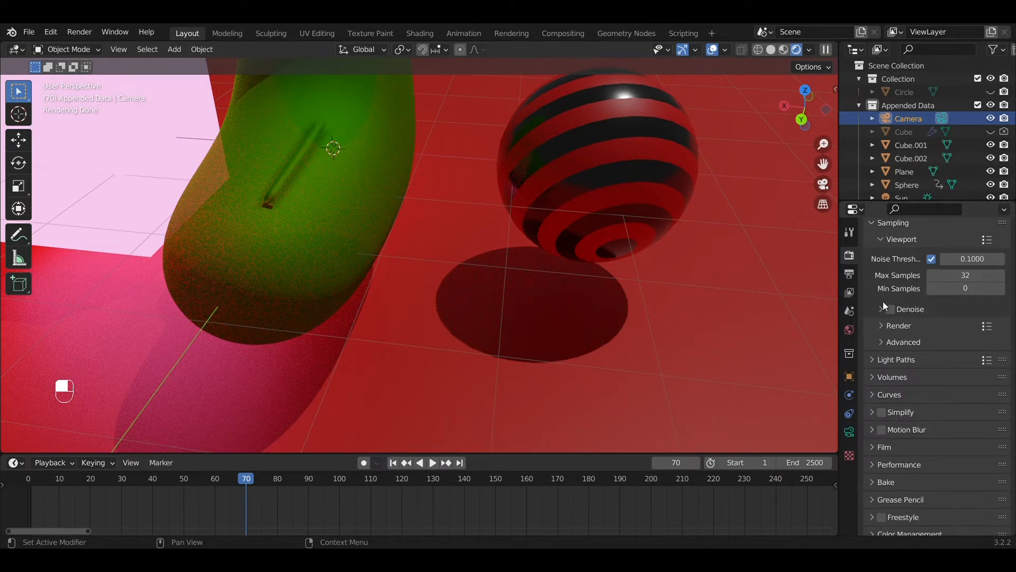
left_click(883, 239)
Expand the Light Paths settings and examine the max bounces, clamping and caustics options with the cube, boot and sphere in view.
left_click(874, 349)
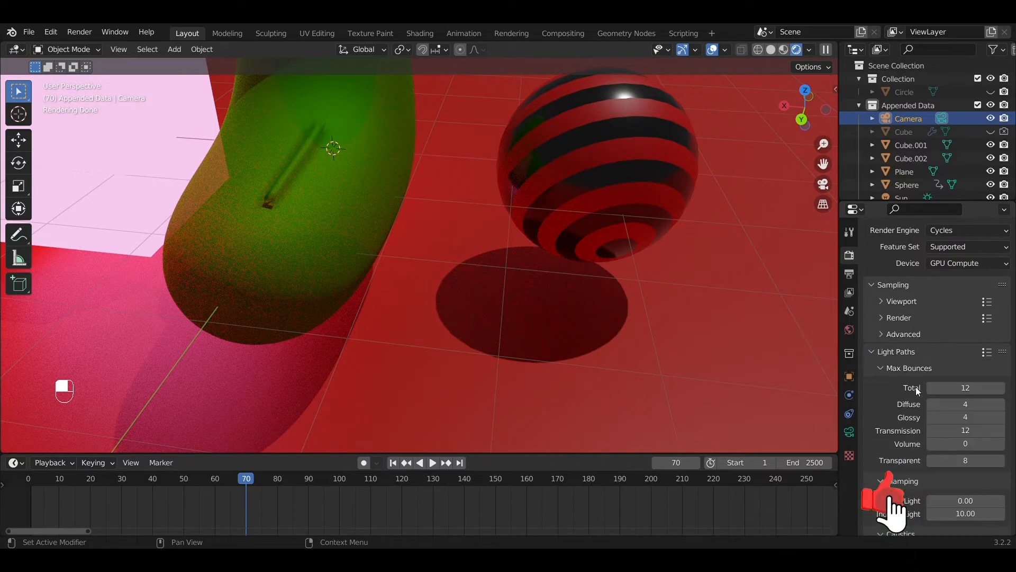
middle_click_drag(308, 240, 445, 208)
scroll(445, 207, "down", 5)
scroll(574, 255, "up", 2)
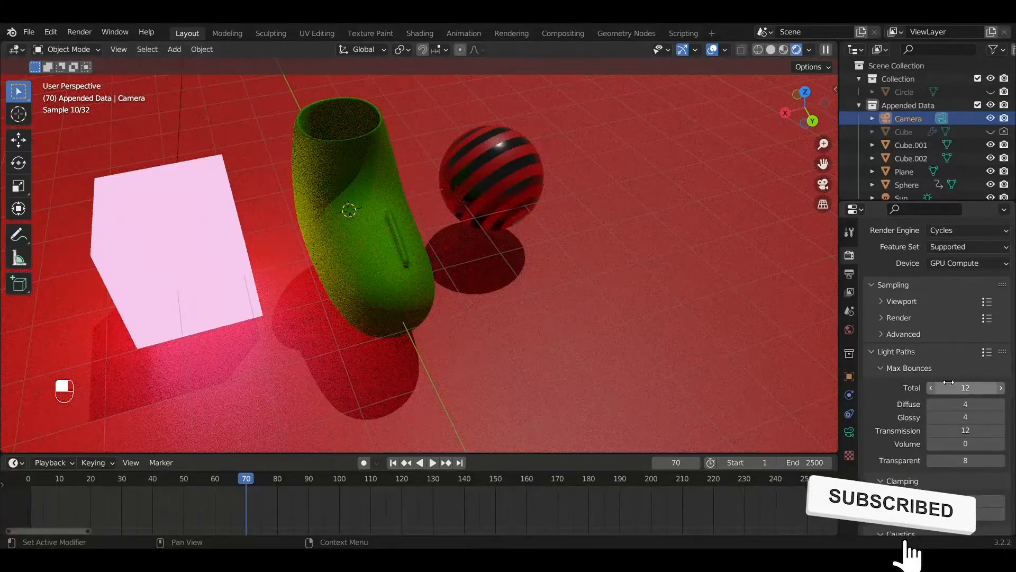
scroll(932, 373, "down", 1)
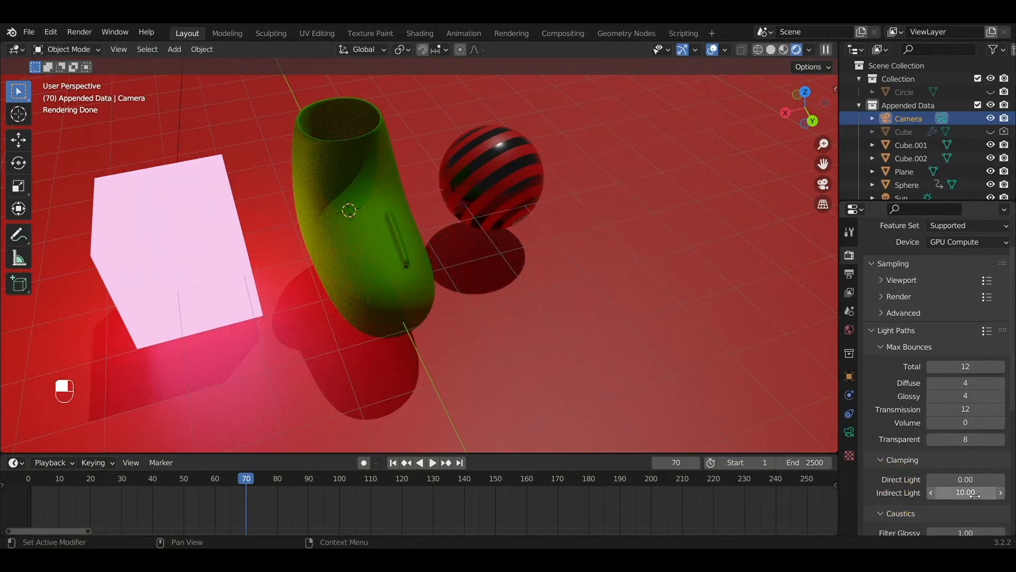
scroll(971, 430, "down", 4)
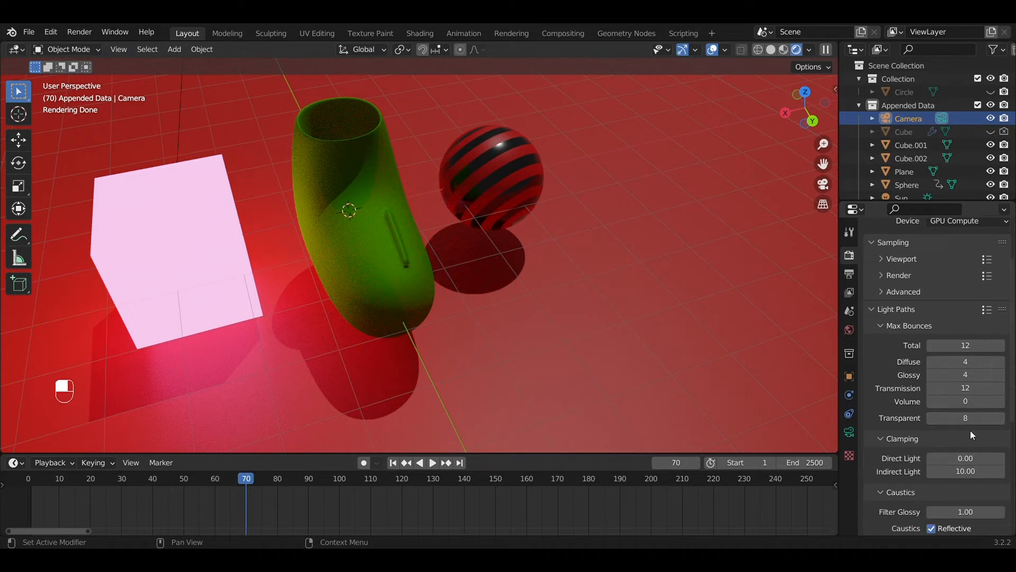
scroll(969, 376, "down", 1)
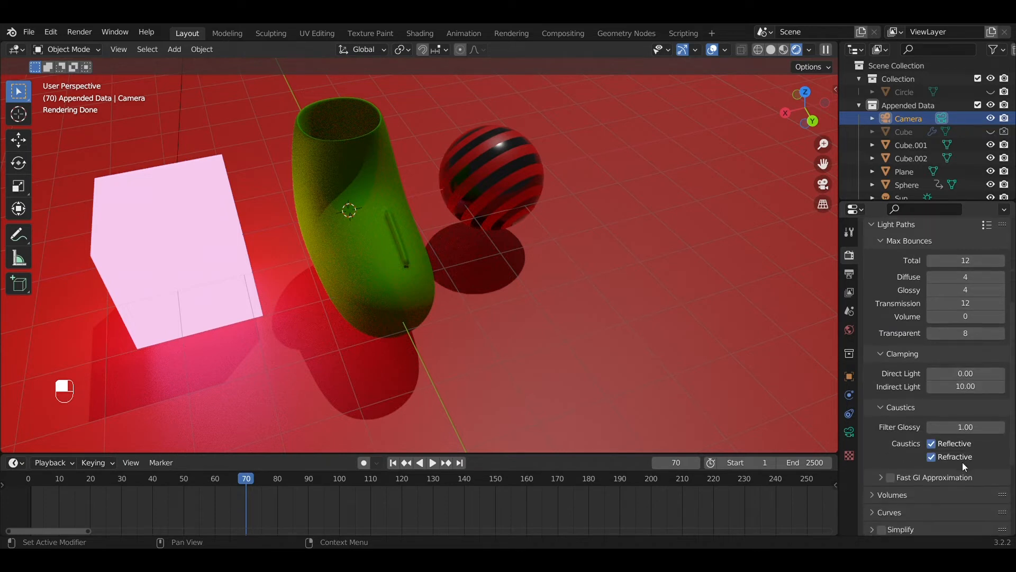
scroll(963, 336, "up", 5)
scroll(959, 371, "down", 2)
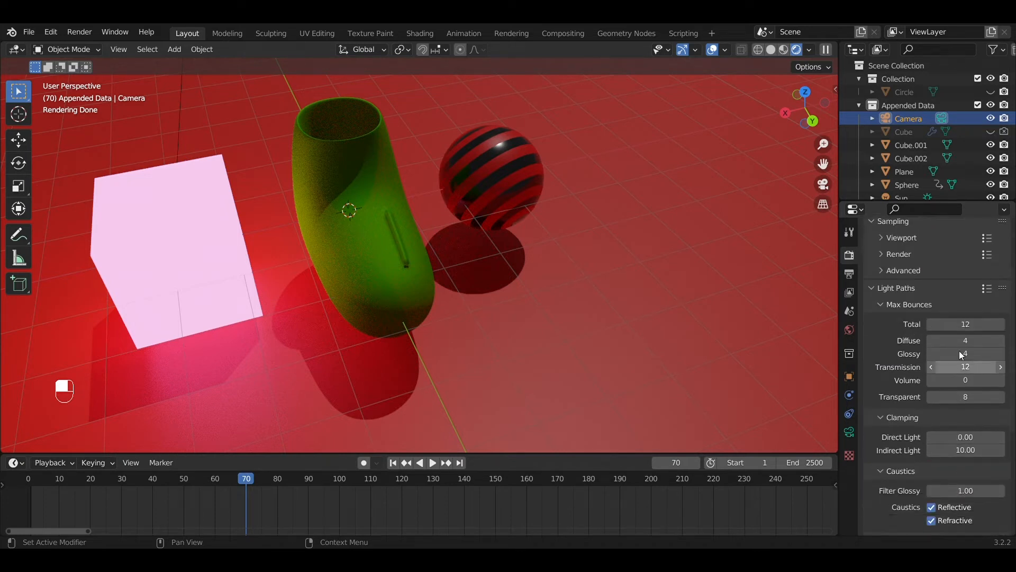
scroll(962, 315, "up", 3)
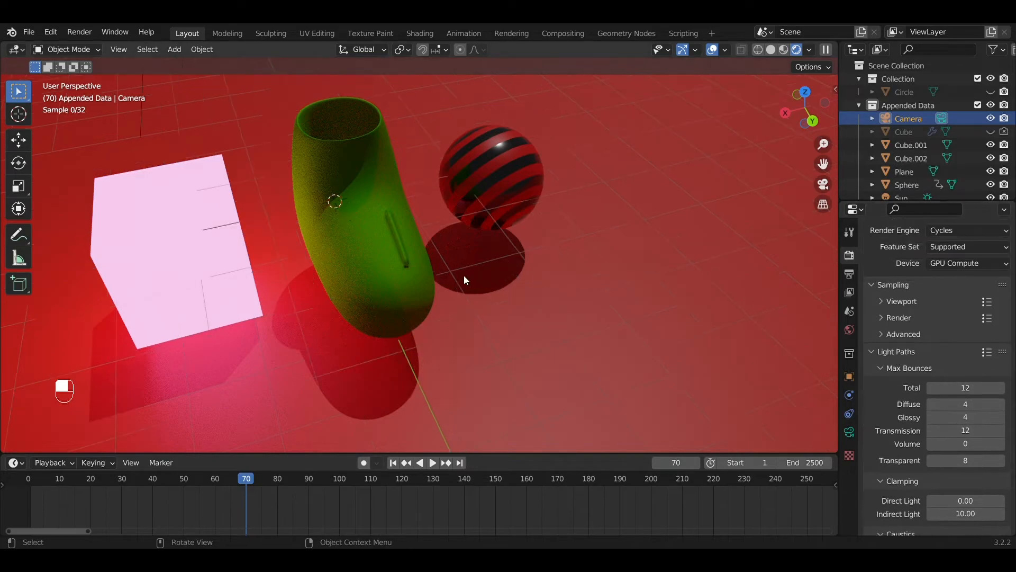
Inspect the boot and sphere close up in the rendered preview, and recheck the clamping and caustics options.
scroll(464, 275, "up", 4)
scroll(294, 294, "down", 1)
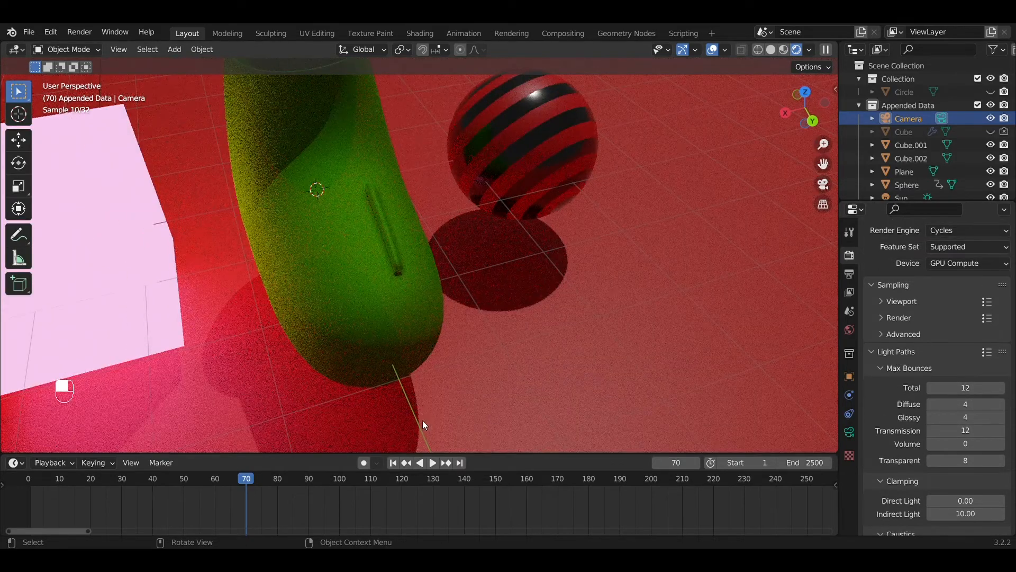
scroll(497, 378, "down", 4)
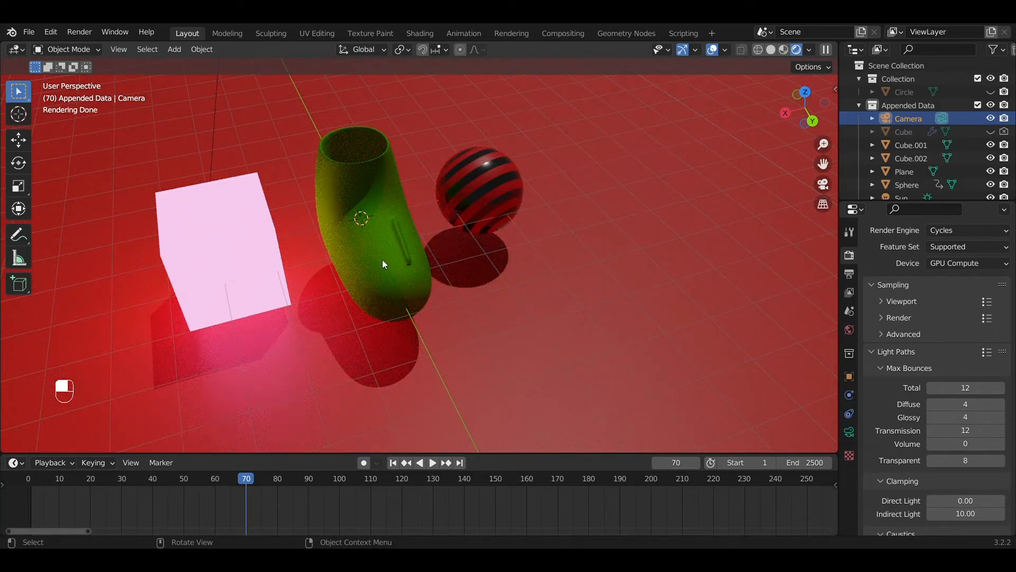
scroll(914, 421, "down", 6)
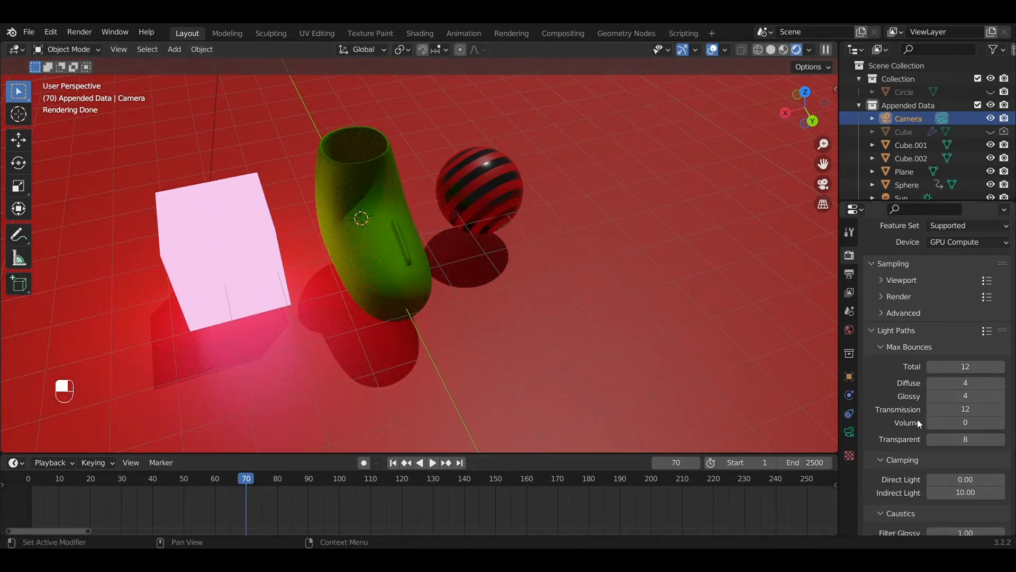
scroll(906, 434, "down", 4)
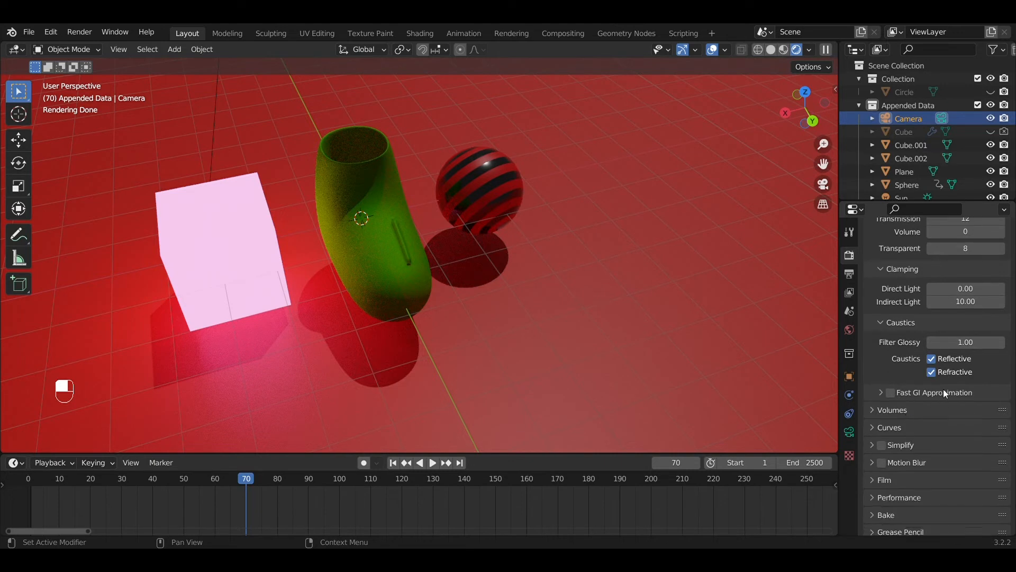
scroll(922, 412, "down", 2)
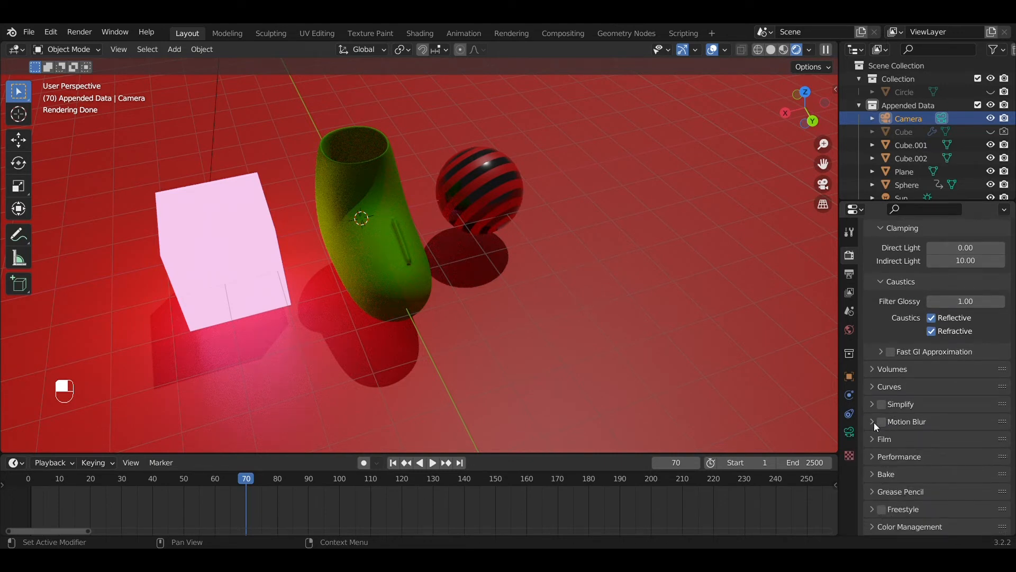
Check the Motion Blur section, and review the threads, memory tiling, acceleration structure and final render options under Performance.
left_click(872, 422)
left_click(871, 421)
scroll(872, 420, "up", 2)
scroll(872, 421, "down", 2)
left_click(874, 457)
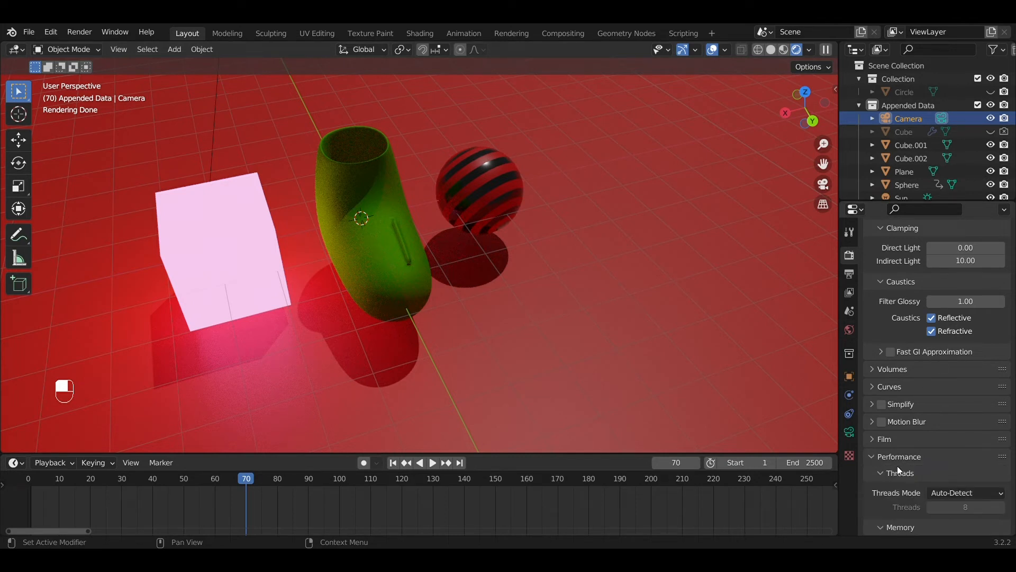
scroll(899, 470, "down", 7)
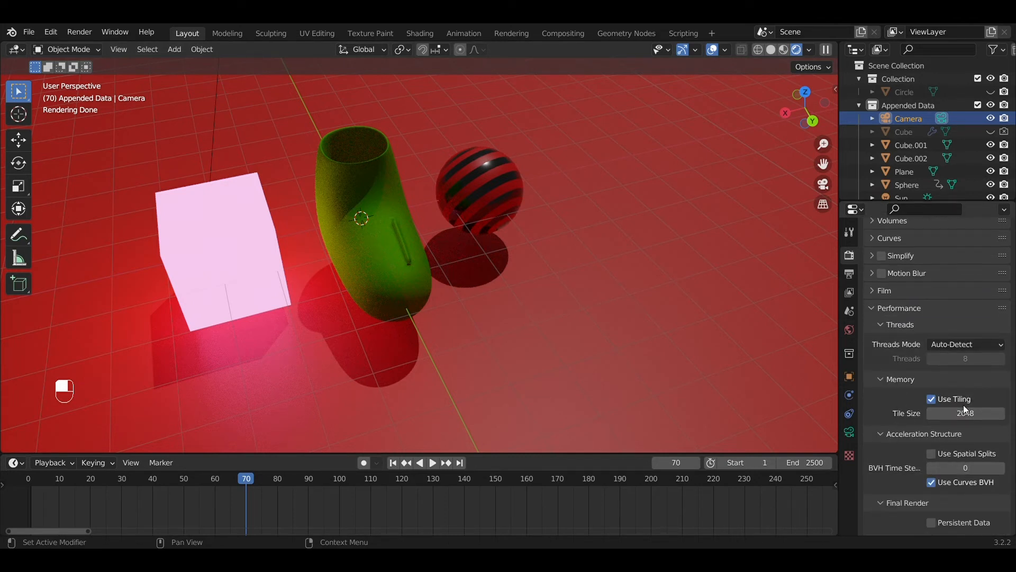
scroll(907, 488, "down", 5)
scroll(878, 362, "up", 6)
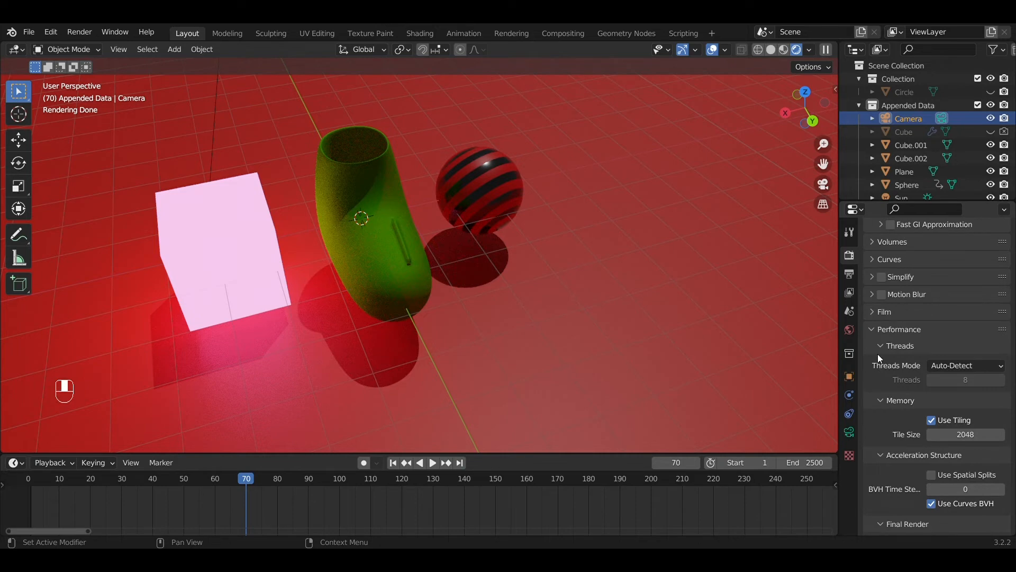
left_click(875, 328)
Collapse the Light Paths settings and expand the Render and Viewport sampling sections.
scroll(874, 337, "up", 13)
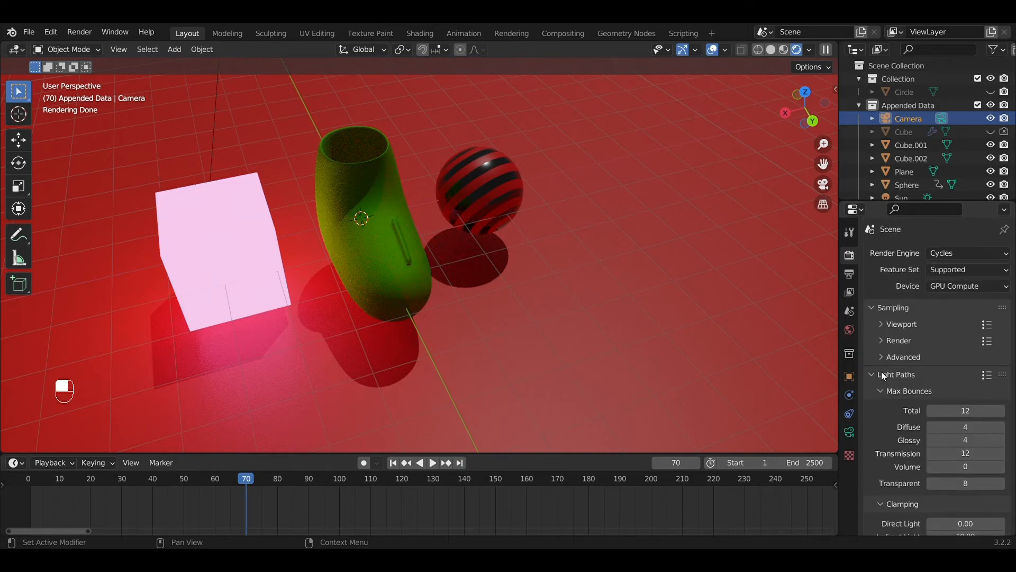
left_click(873, 375)
left_click(885, 337)
left_click(884, 325)
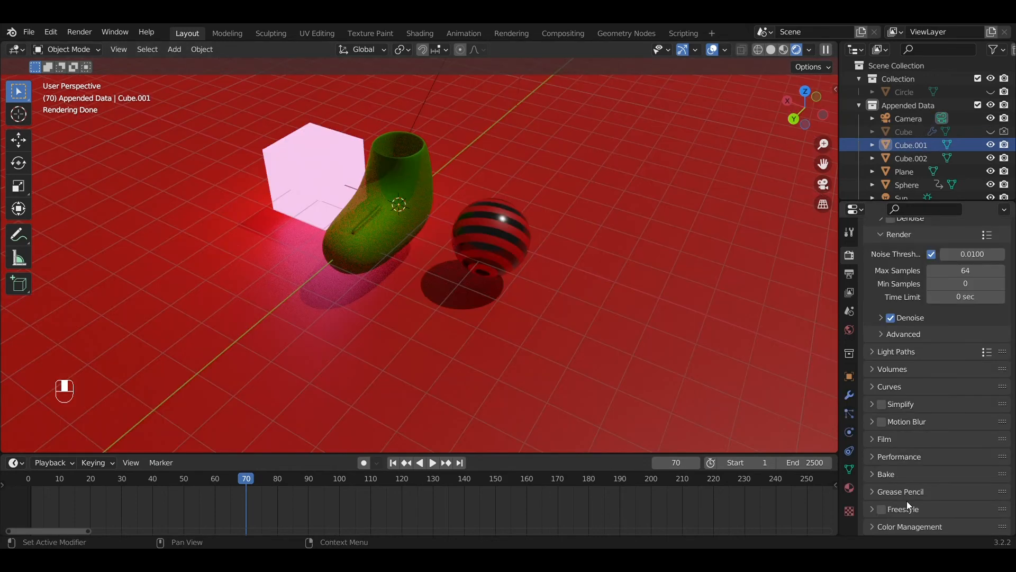
Return to the render engine settings and widen the 3D viewport by narrowing the properties area.
scroll(907, 501, "up", 5)
scroll(913, 251, "up", 3)
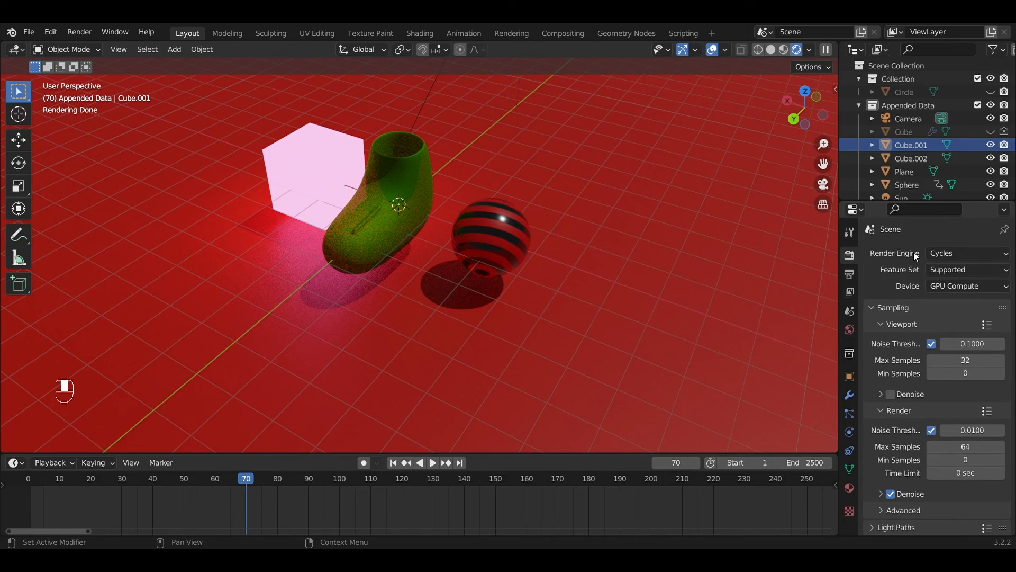
left_click_drag(845, 259, 865, 259)
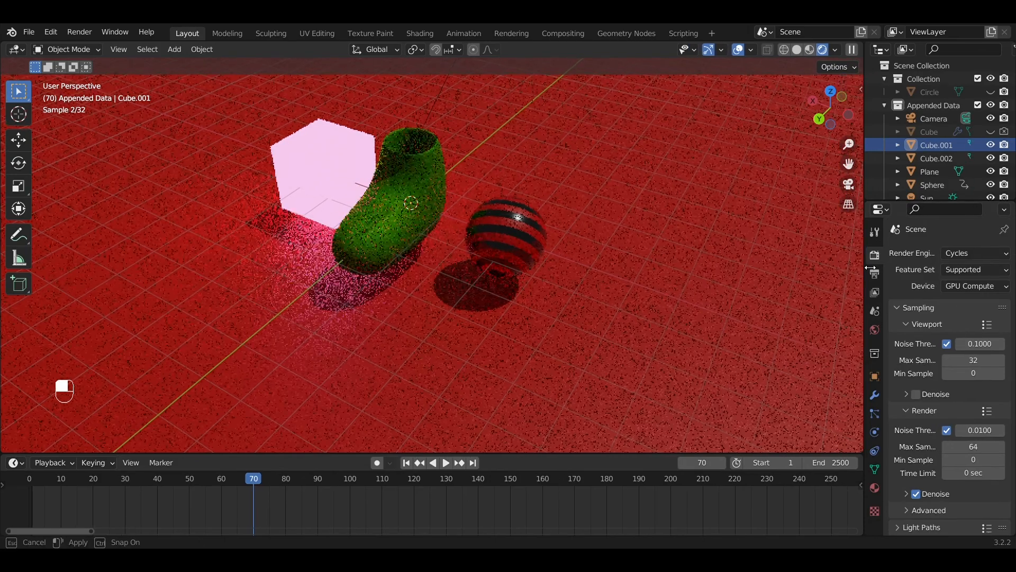
Inspect the rendered cube, boot and striped sphere from above, with a close-up on the boot and sphere.
middle_click_drag(259, 260, 344, 311)
scroll(299, 268, "up", 4)
scroll(344, 311, "down", 5)
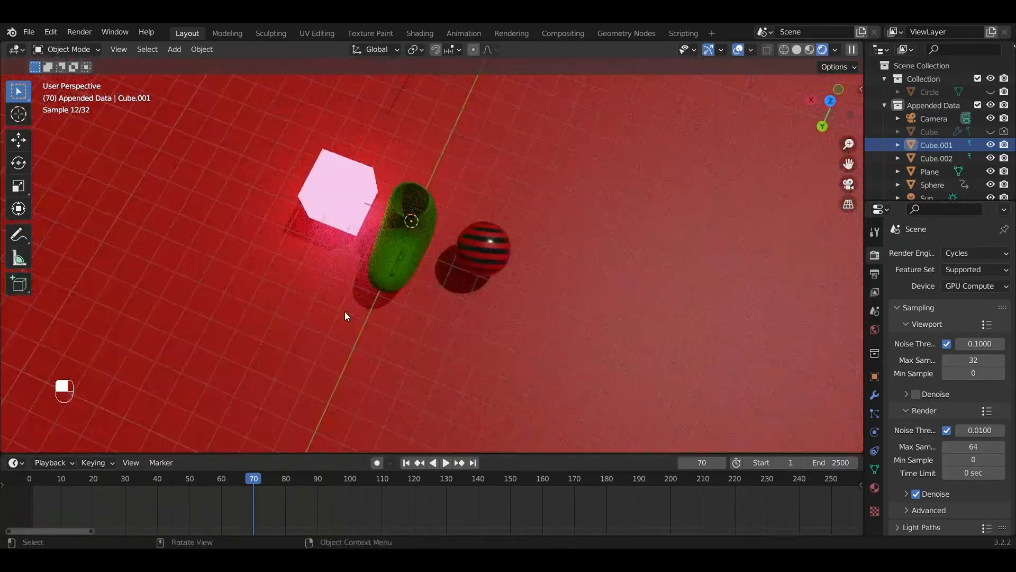
scroll(344, 311, "up", 6)
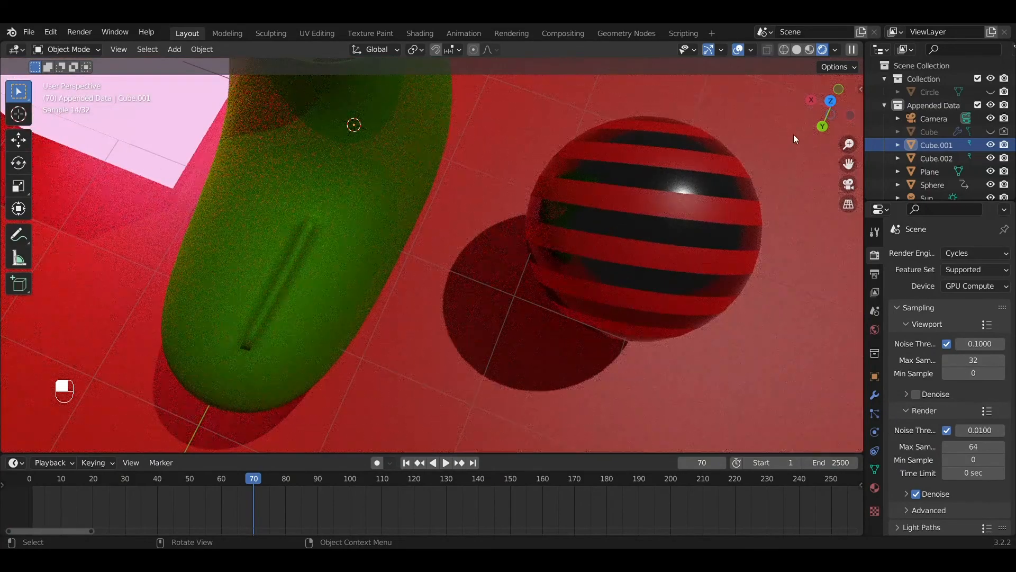